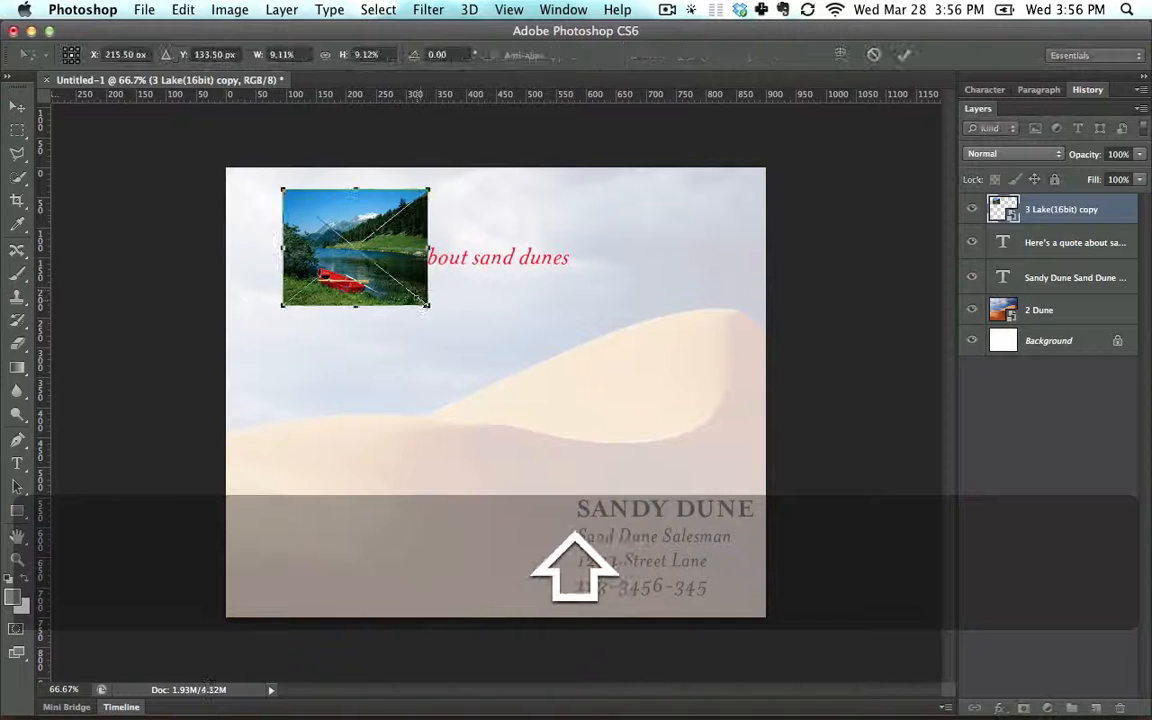
# Step: Enlarge the lake smart object proportionally to about 20.4% and move it to the centre of the canvas
pyautogui.moveTo(428, 306); pyautogui.dragTo(609, 450)
pyautogui.moveTo(519, 334); pyautogui.dragTo(490, 323)
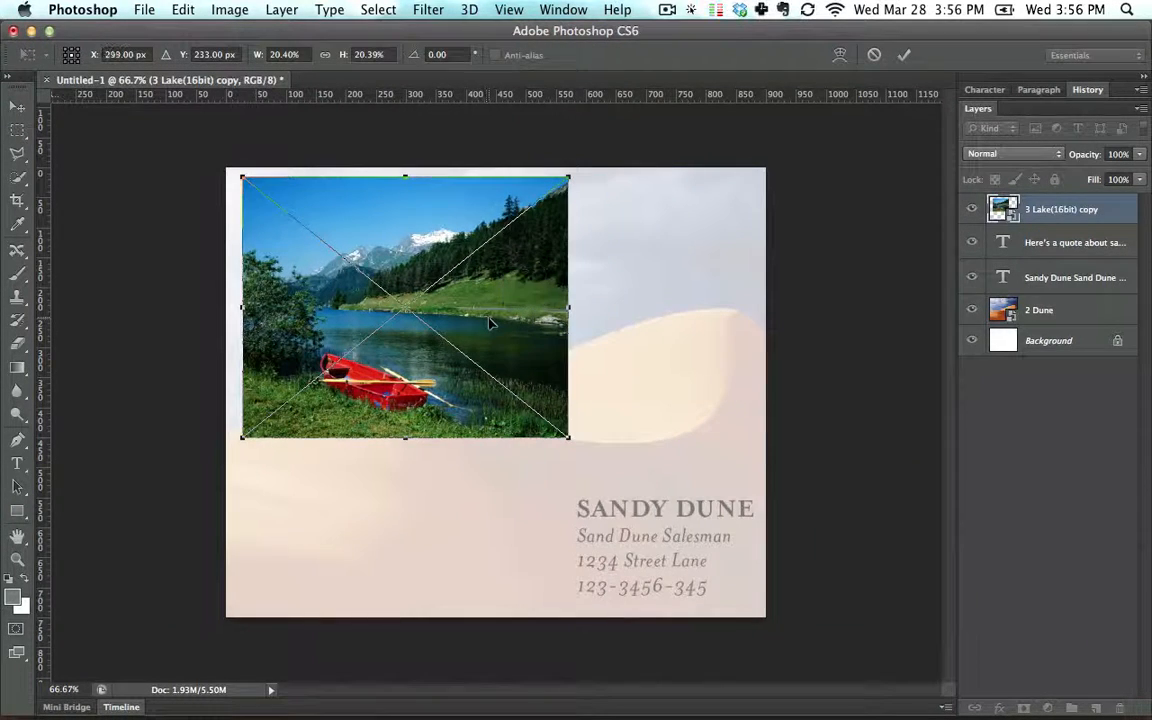
pyautogui.press('Return')
pyautogui.moveTo(462, 278); pyautogui.dragTo(556, 360)
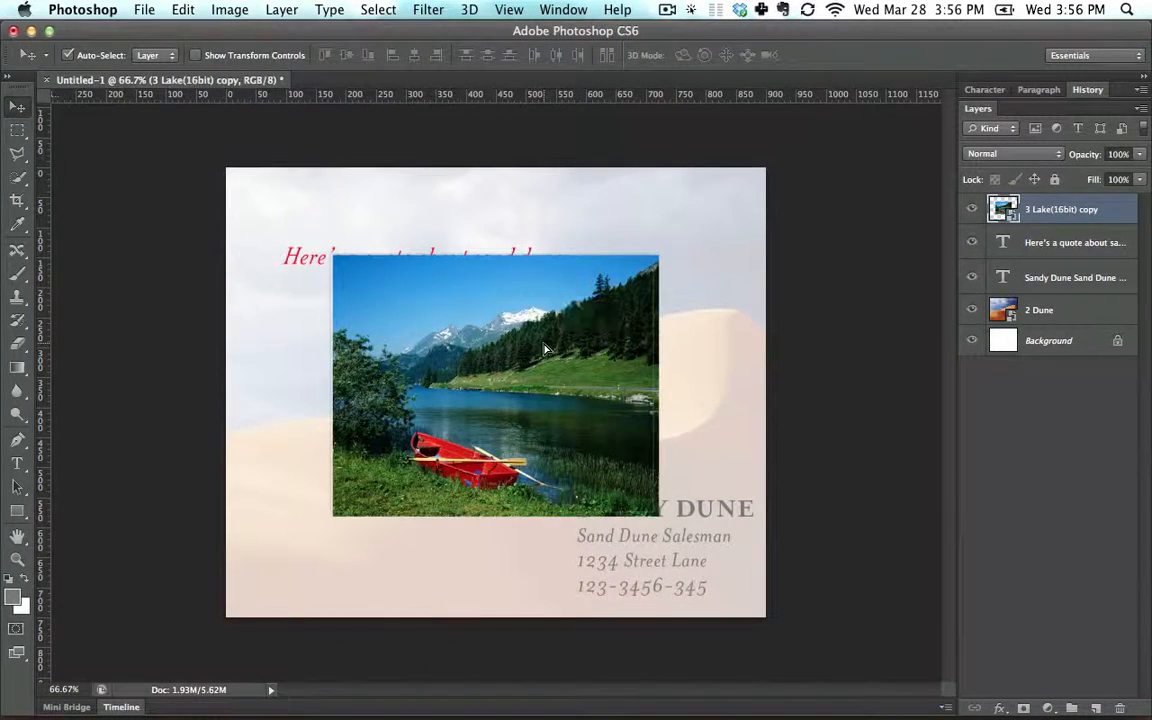
pyautogui.press('super+t')
pyautogui.press('Escape')
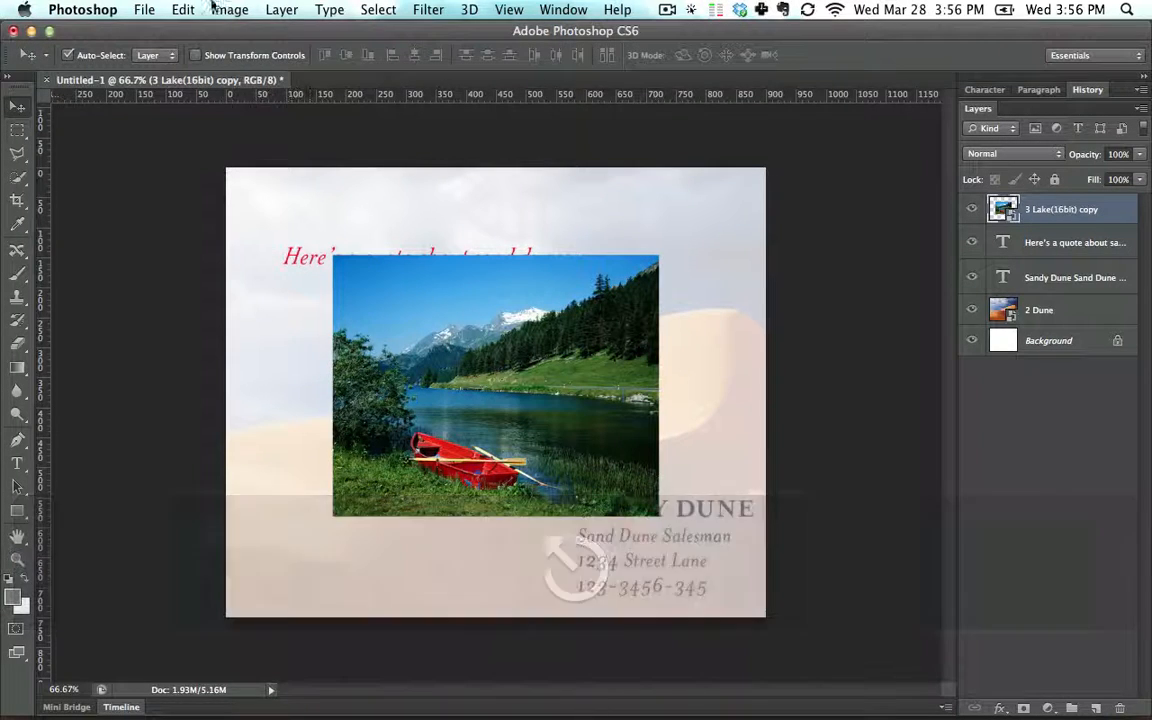
pyautogui.click(185, 10)
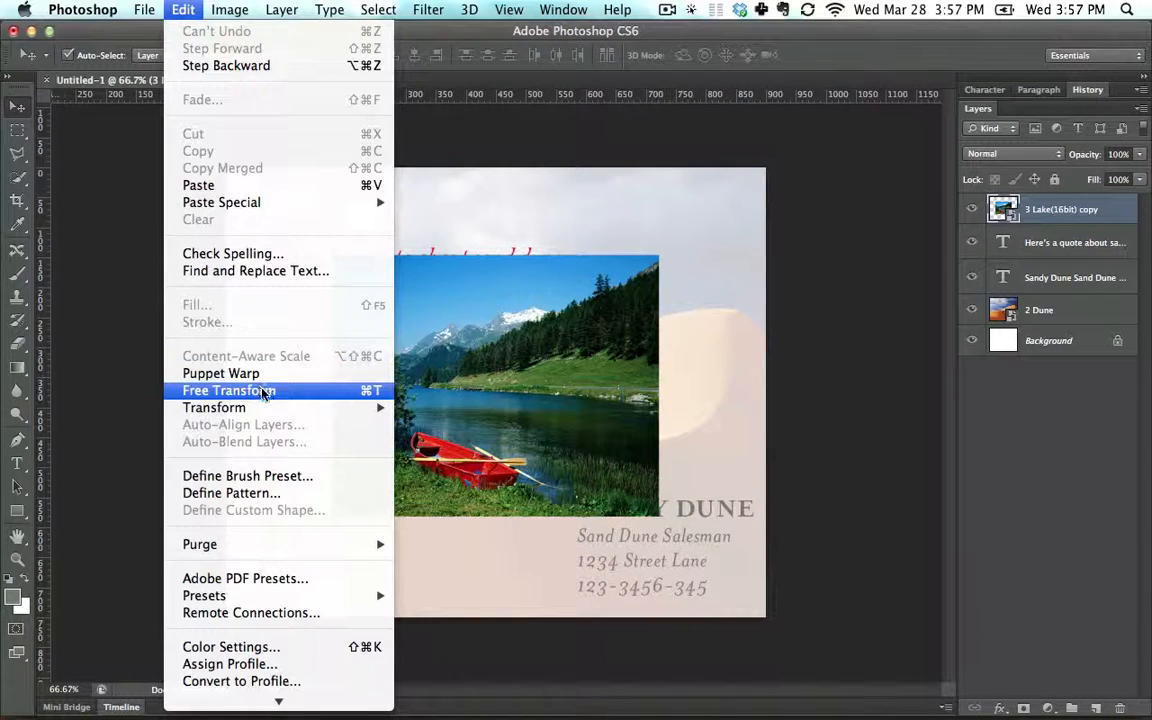
pyautogui.click(195, 10)
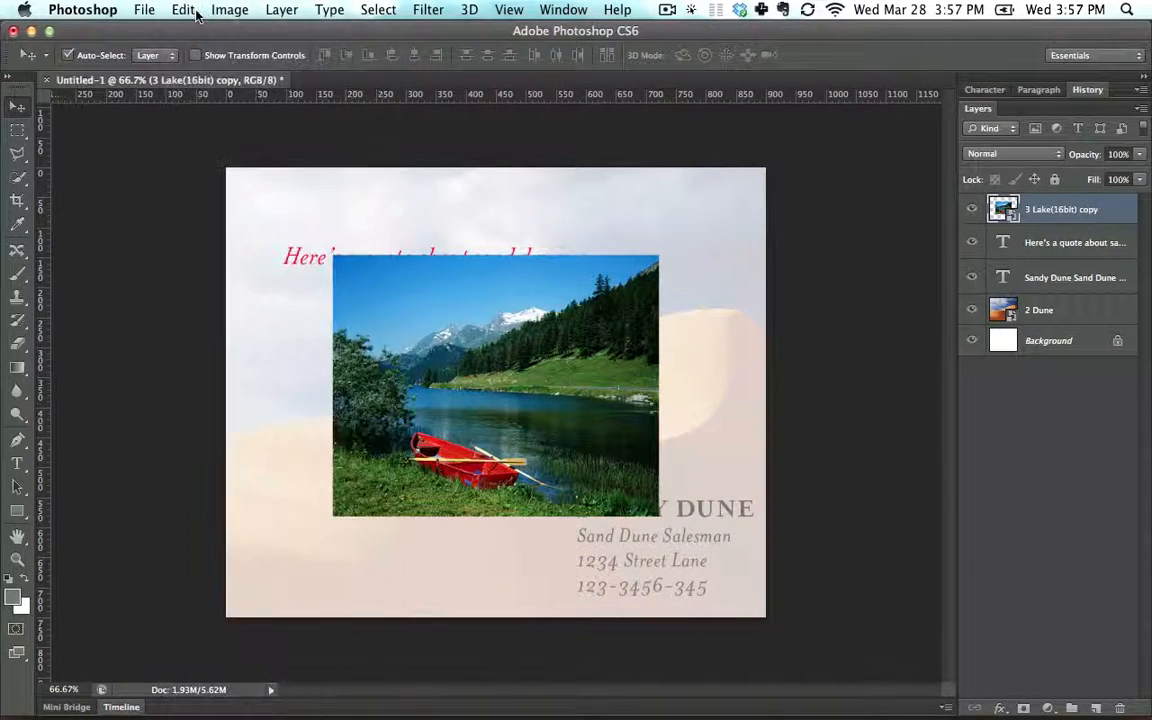
# Step: Scale the lake smart object down proportionally to about 2.1% with Free Transform
pyautogui.press('super+t')
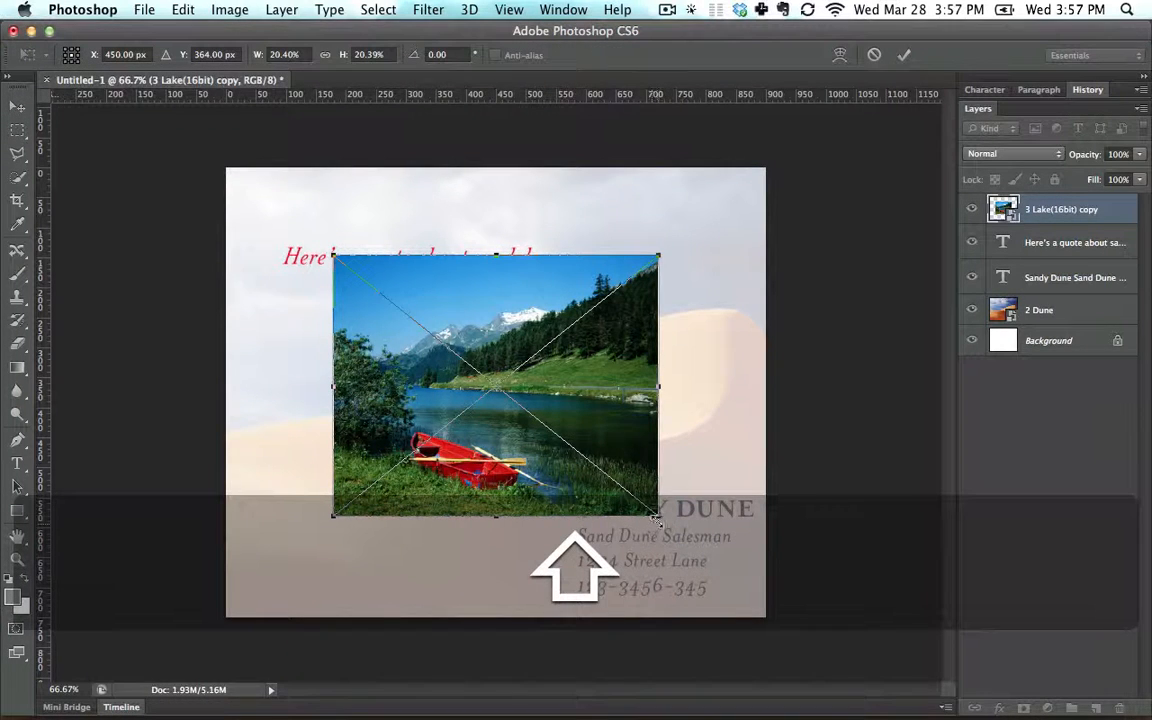
pyautogui.moveTo(655, 517); pyautogui.dragTo(370, 285)
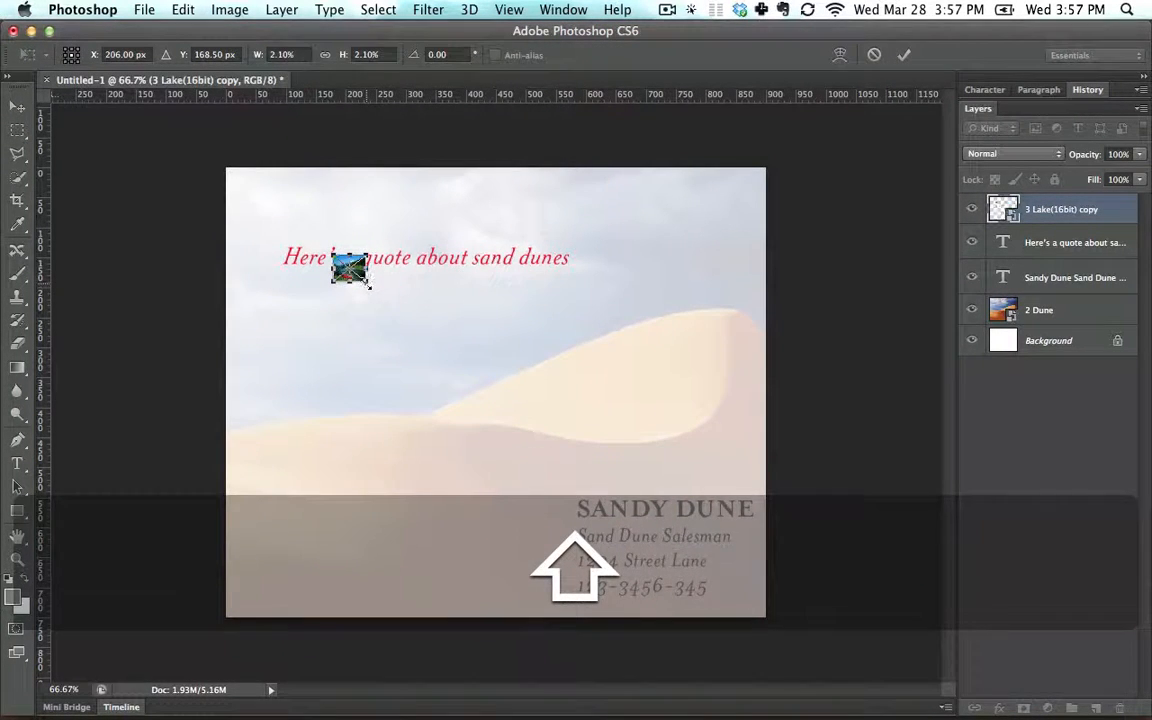
pyautogui.press('Return')
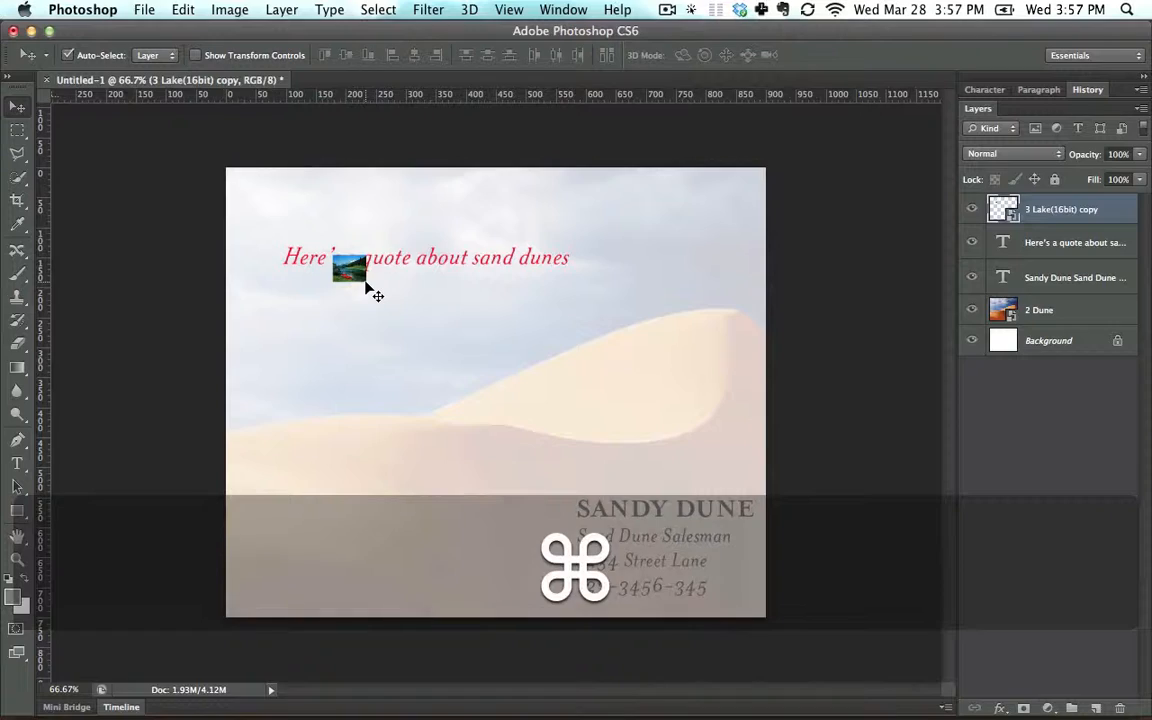
# Step: Examine the pixels of the tiny lake image at 400–500% zoom, then fit the whole document back in view
pyautogui.press('super+equal')
pyautogui.press('super+equal')
pyautogui.press('super+equal')
pyautogui.press('super+equal')
pyautogui.press('space')
pyautogui.moveTo(310, 246); pyautogui.dragTo(634, 508)
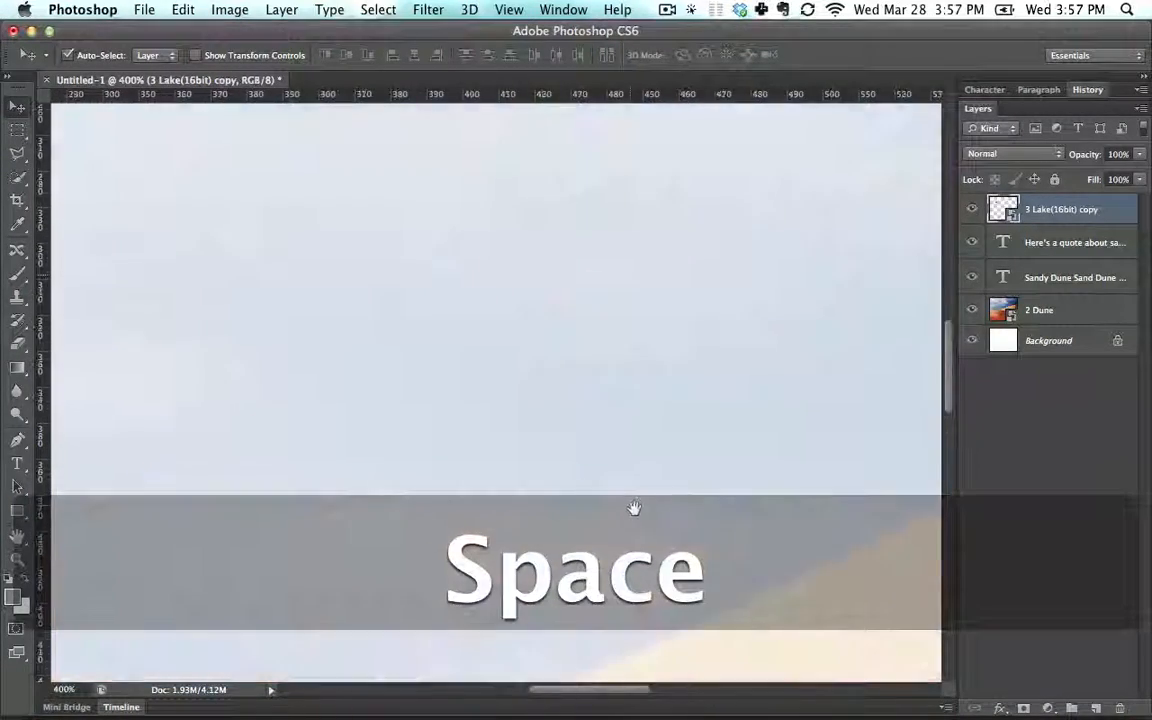
pyautogui.moveTo(330, 190); pyautogui.dragTo(573, 437)
pyautogui.press('super+equal')
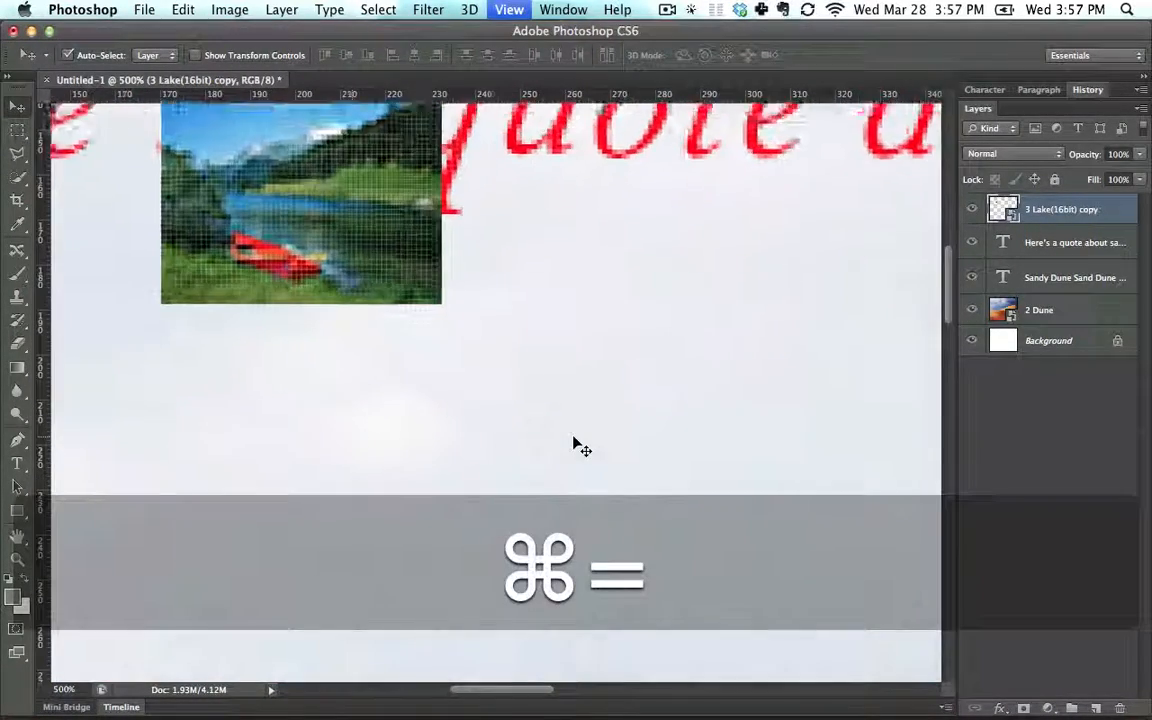
pyautogui.press('space')
pyautogui.moveTo(432, 303); pyautogui.dragTo(592, 462)
pyautogui.press('super+minus')
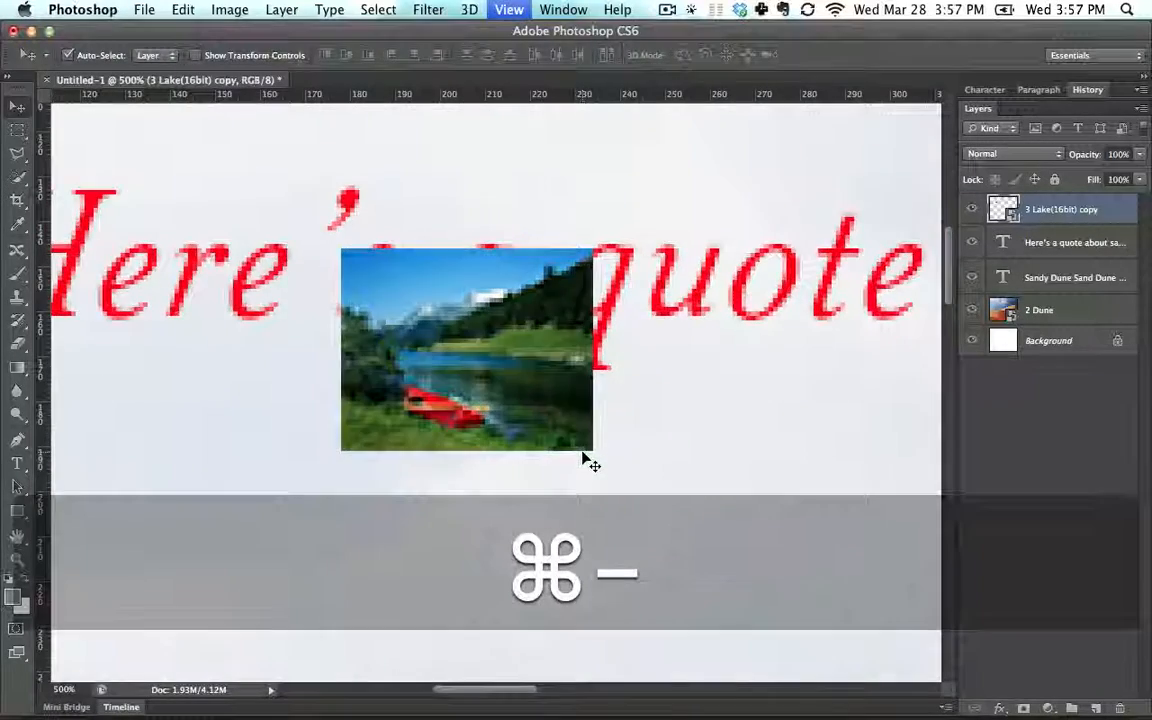
pyautogui.press('super+0')
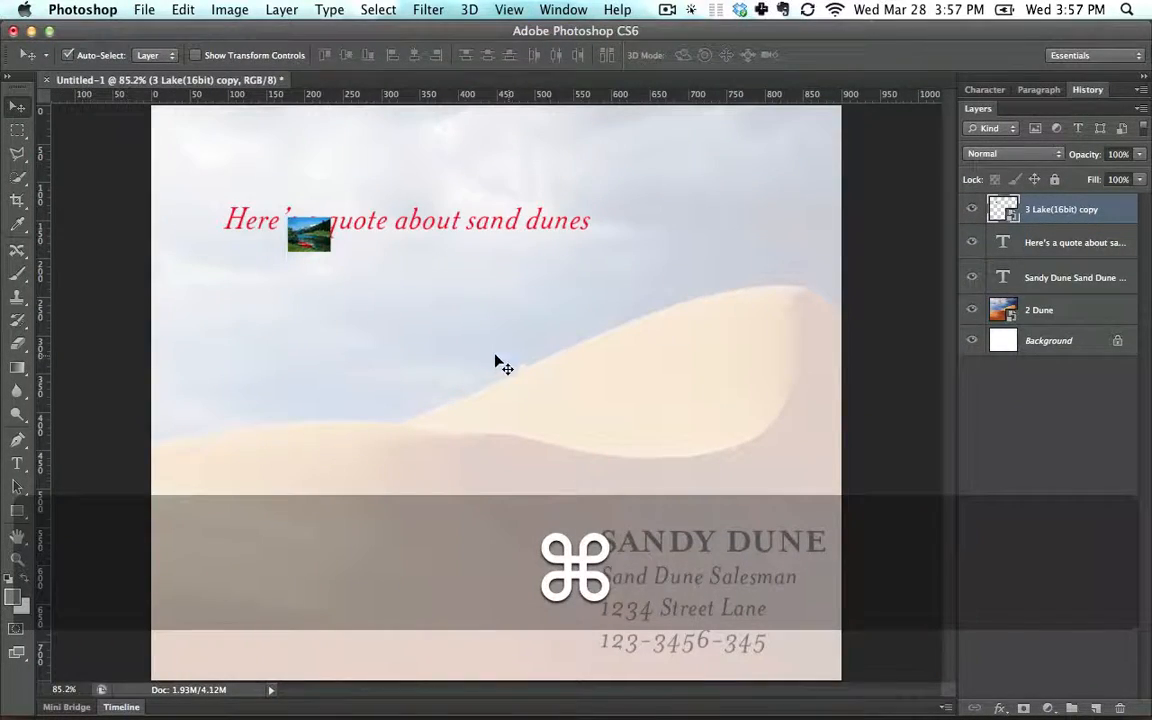
# Step: Scale the lake smart object back up proportionally to about 24.4%
pyautogui.press('super+t')
pyautogui.moveTo(330, 251); pyautogui.dragTo(776, 627)
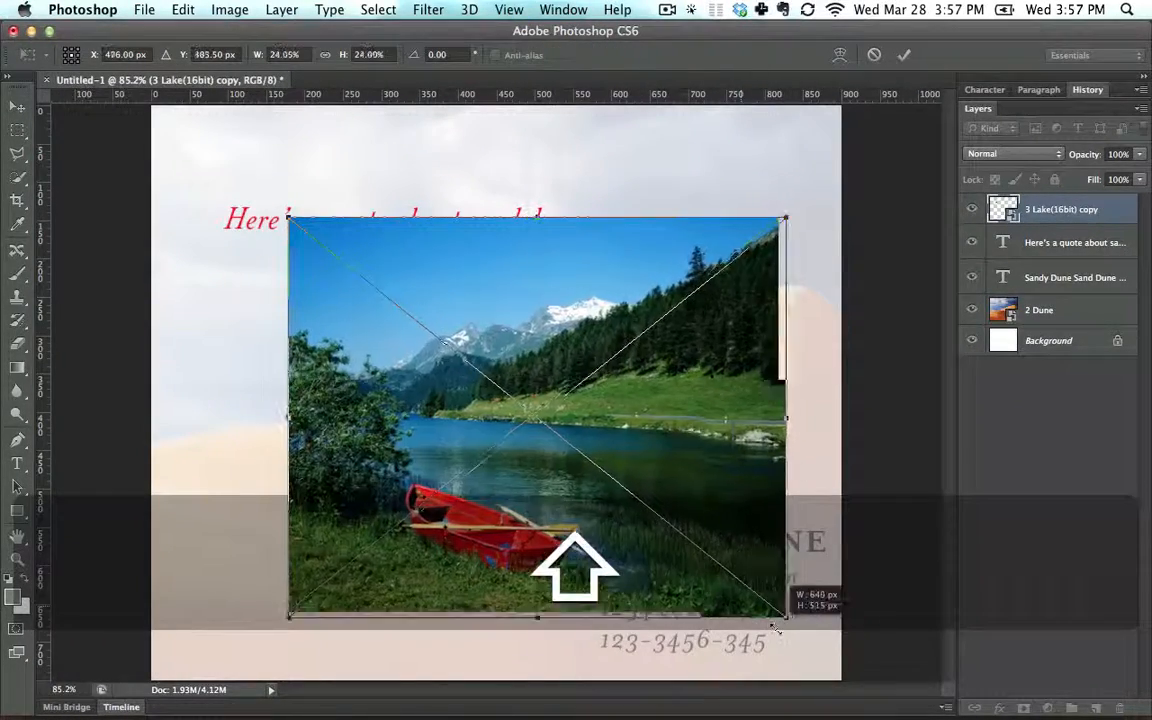
pyautogui.press('Return')
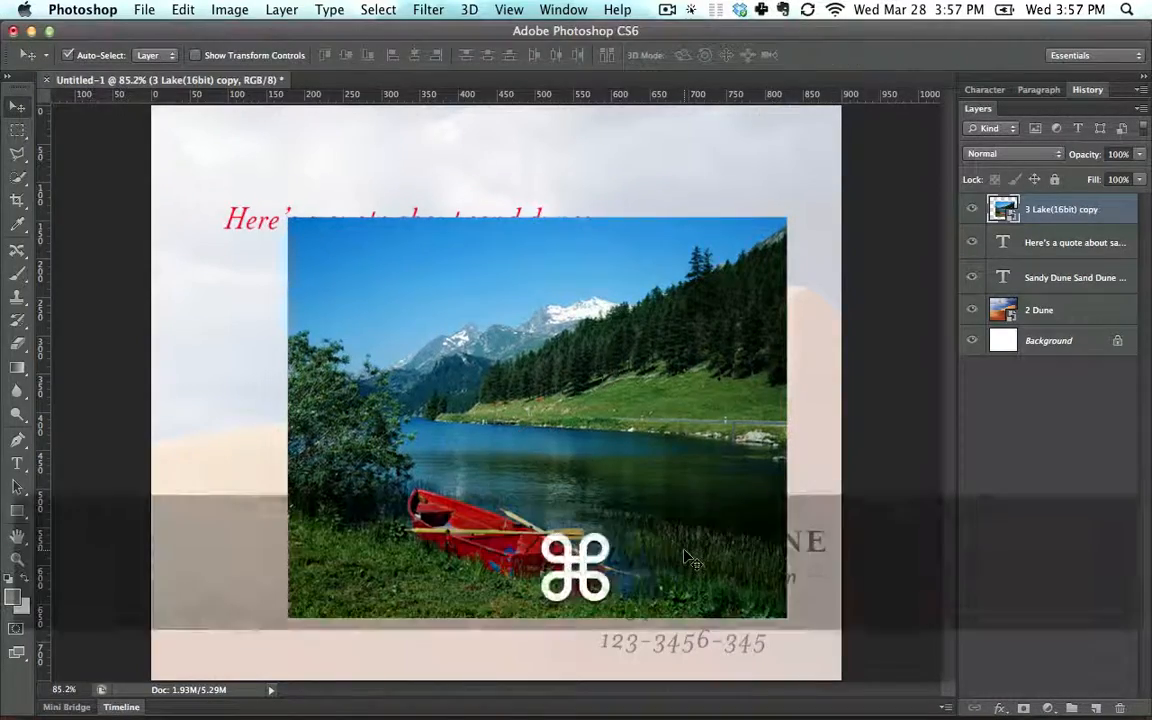
# Step: Examine the sharpness of the enlarged lake smart object close up and return to the full canvas view
pyautogui.press('super+equal')
pyautogui.press('super+equal')
pyautogui.press('super+equal')
pyautogui.press('super+equal')
pyautogui.press('super+minus')
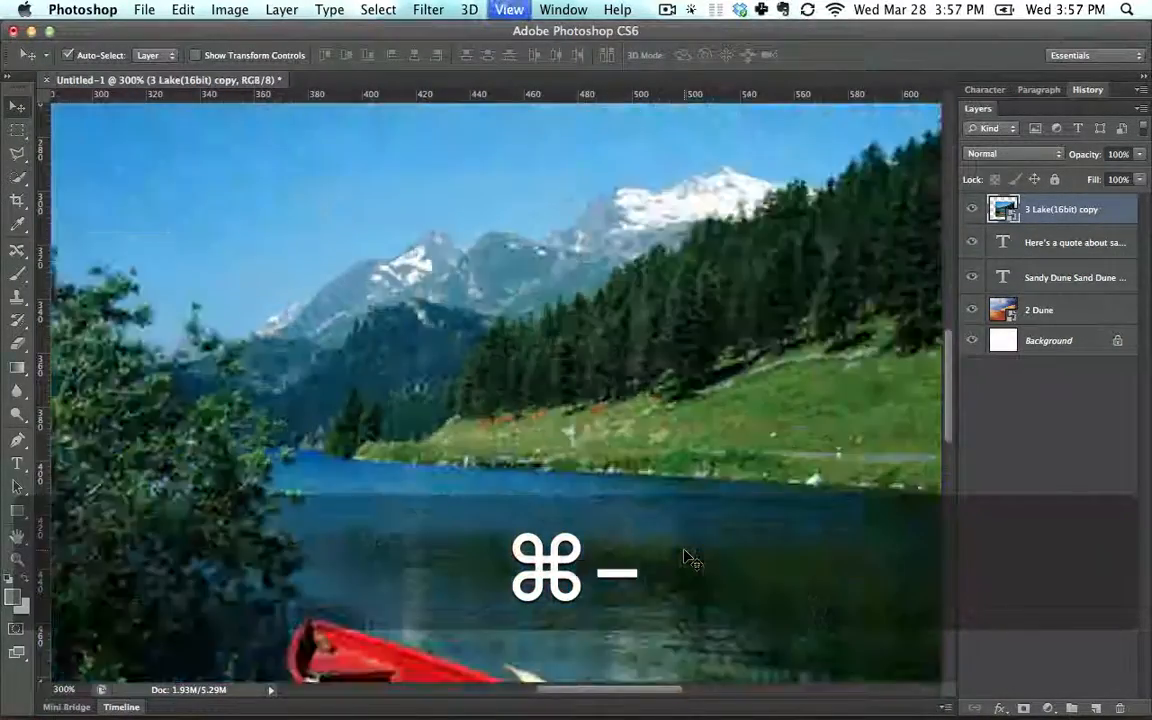
pyautogui.press('super+minus')
pyautogui.press('super+minus')
pyautogui.press('super+minus')
# Step: Scale the lake smart object down proportionally to a small thumbnail over the start of the red quote
pyautogui.press('super+t')
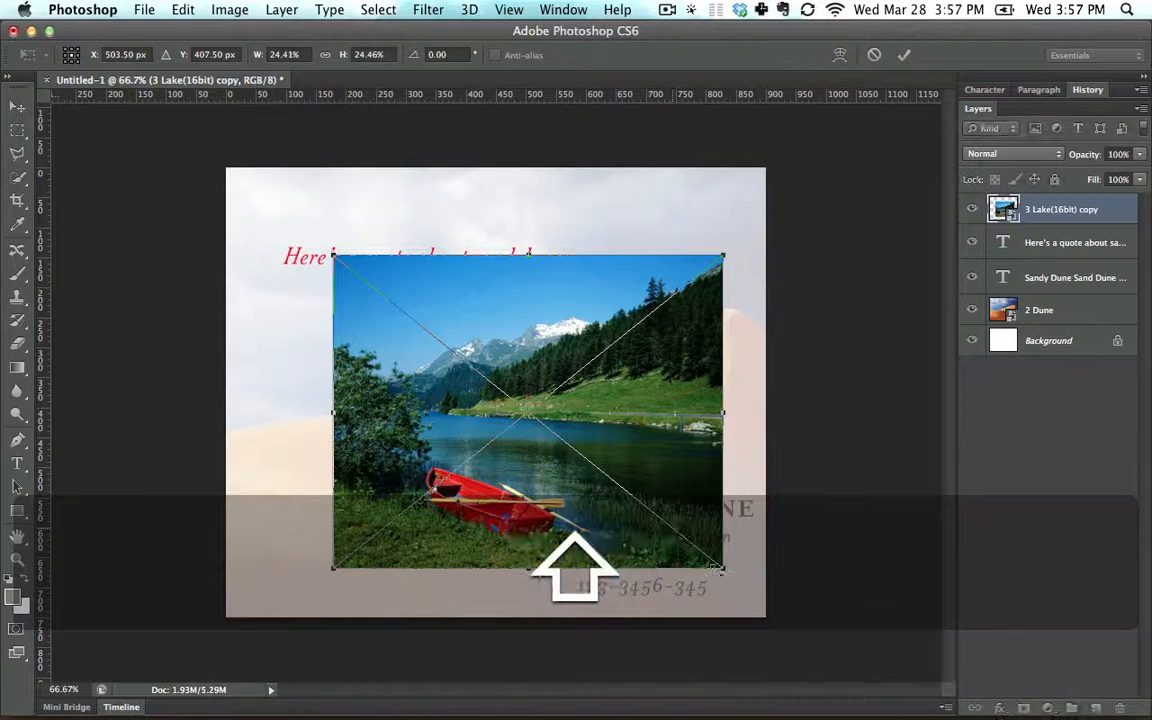
pyautogui.moveTo(716, 568); pyautogui.dragTo(376, 302)
pyautogui.press('Return')
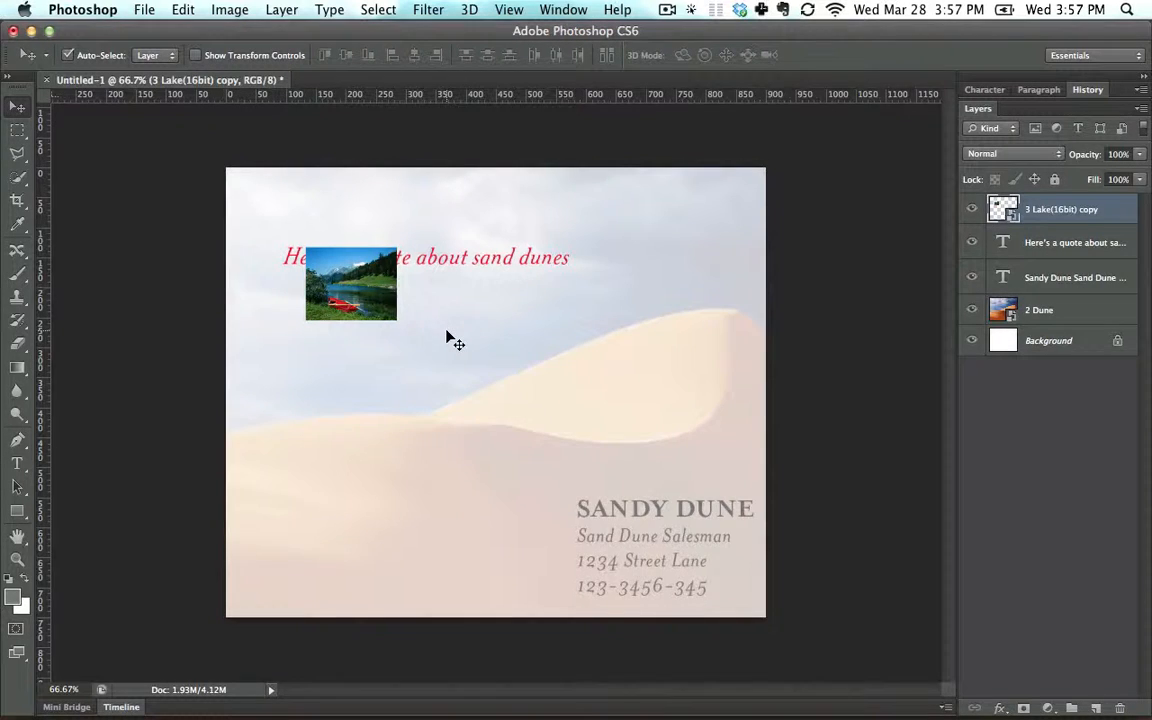
# Step: Switch to Finder and open 3 Lake(16bit).tif in Photoshop as a separate document
pyautogui.press('super+Tab')
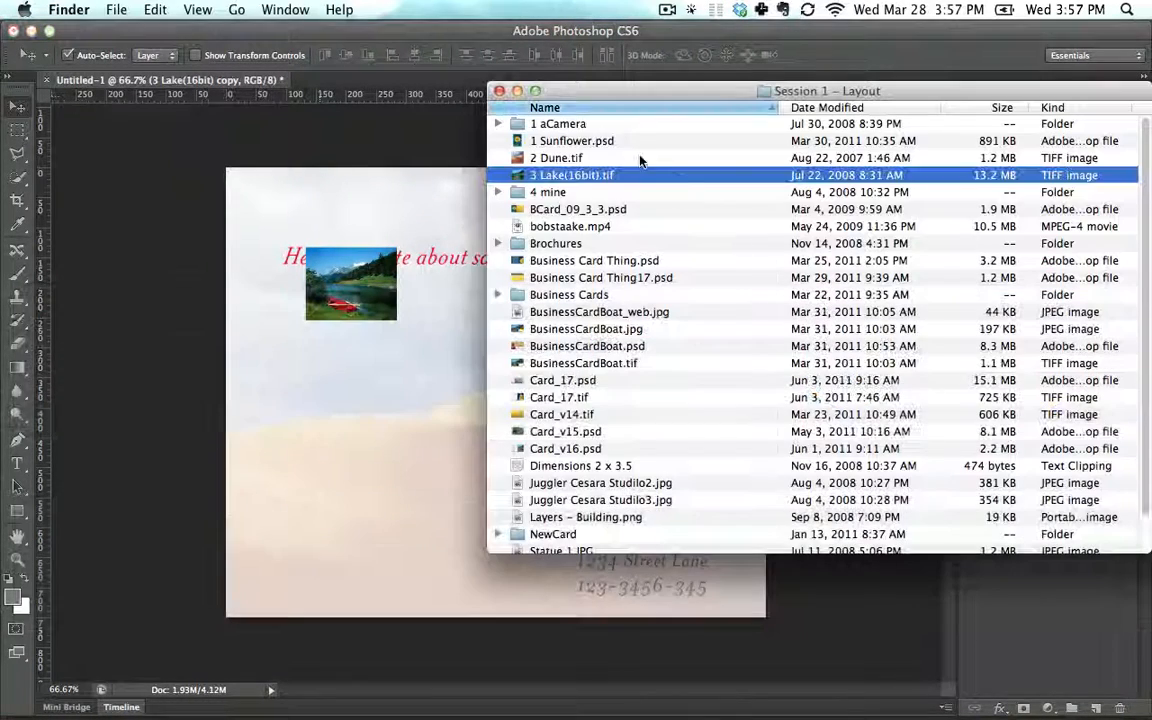
pyautogui.click(553, 158)
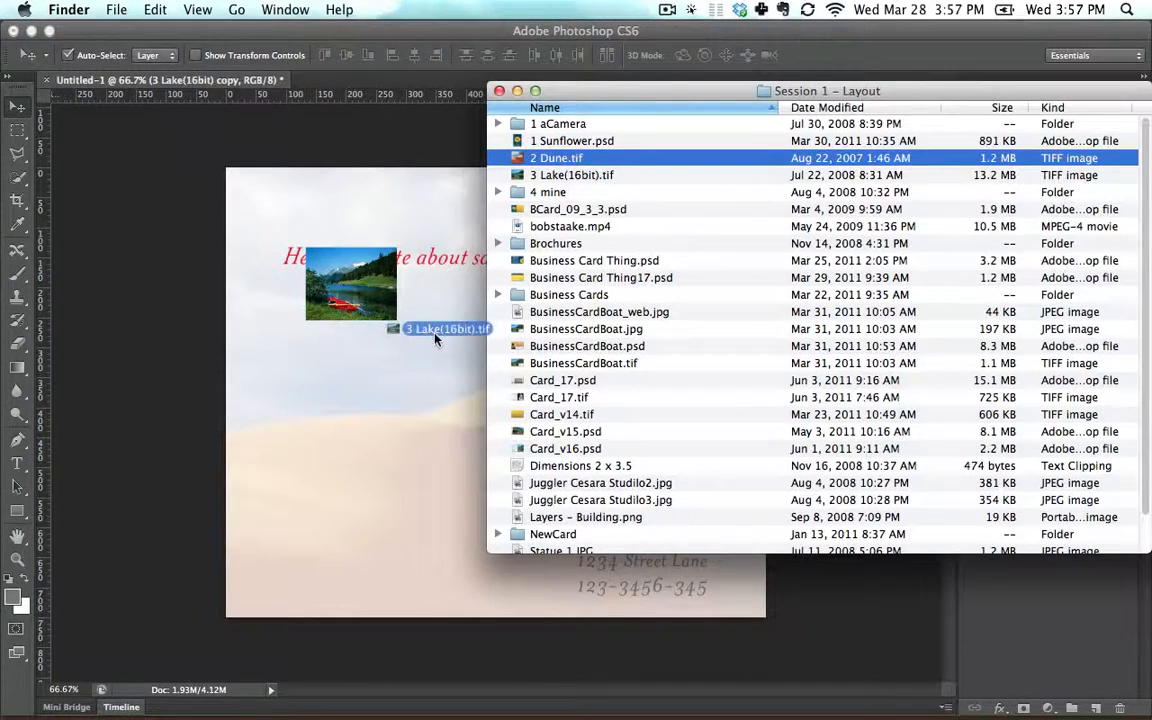
pyautogui.moveTo(434, 333); pyautogui.dragTo(797, 697)
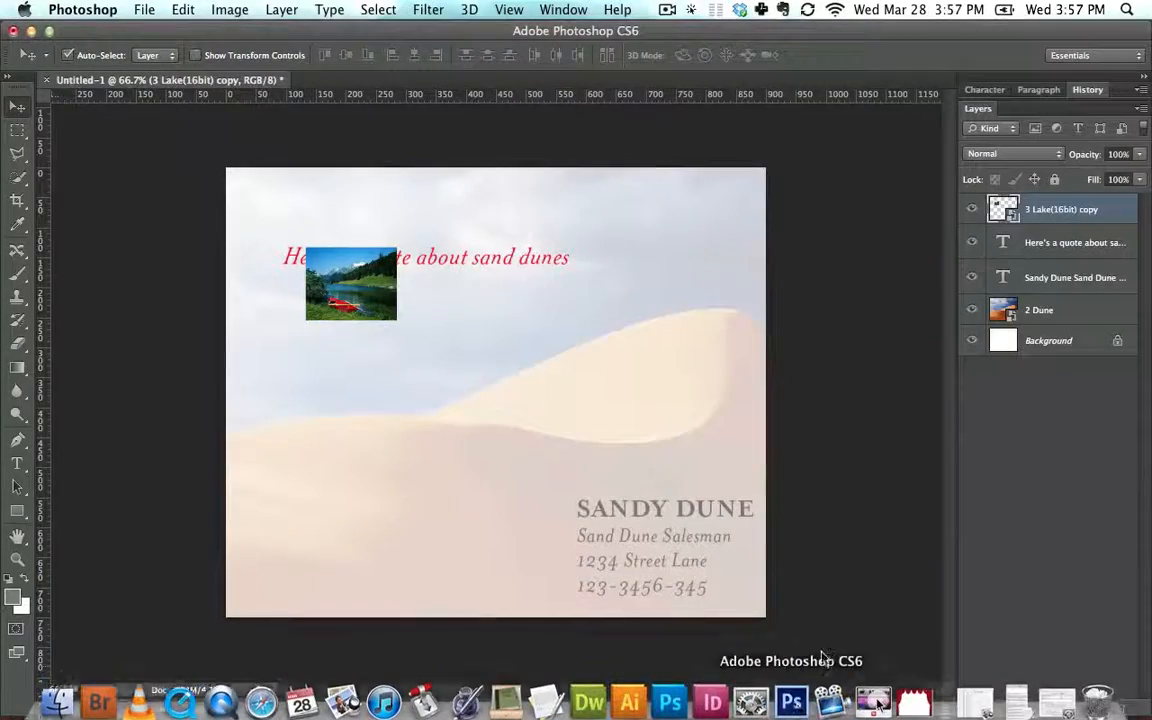
pyautogui.press('F10')
pyautogui.click(674, 319)
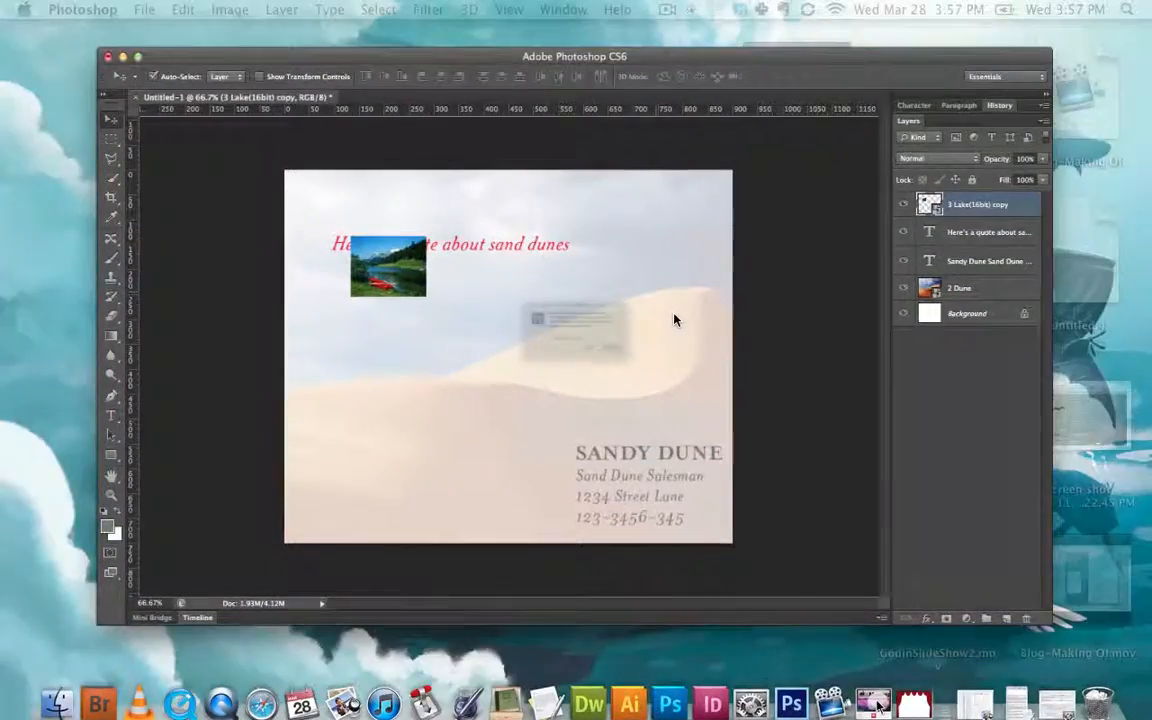
pyautogui.click(710, 314)
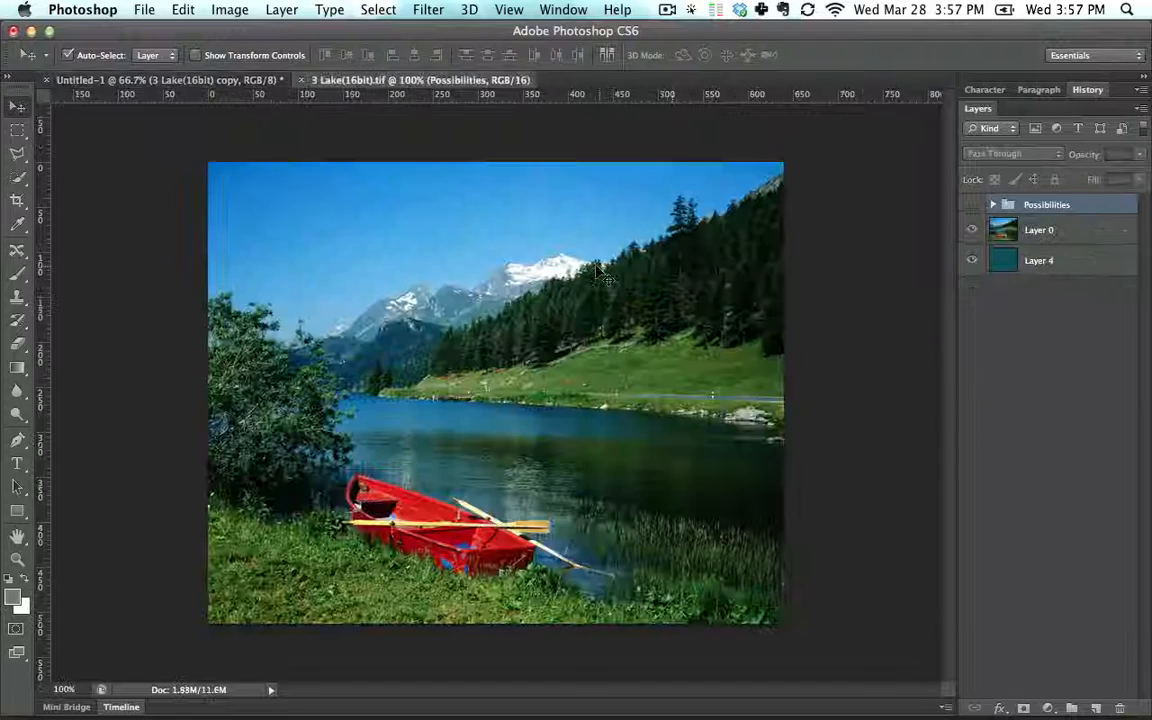
# Step: Float the 3 Lake(16bit).tif document in its own window over Untitled-1
pyautogui.click(192, 79)
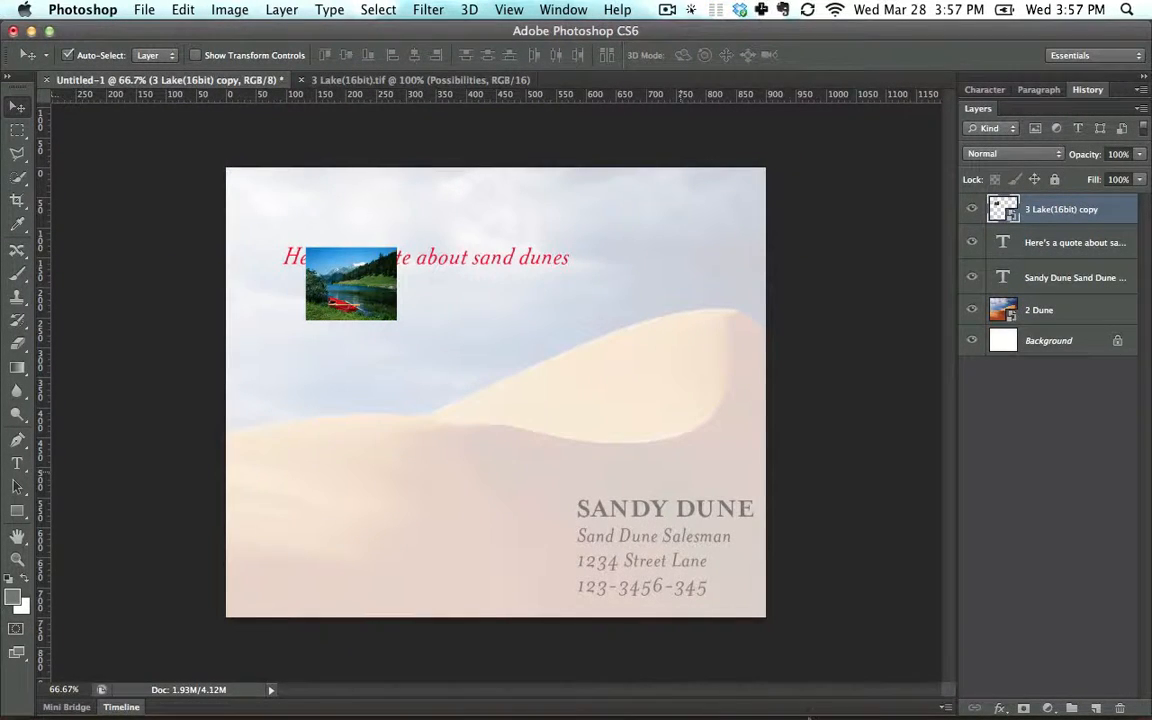
pyautogui.moveTo(808, 716)
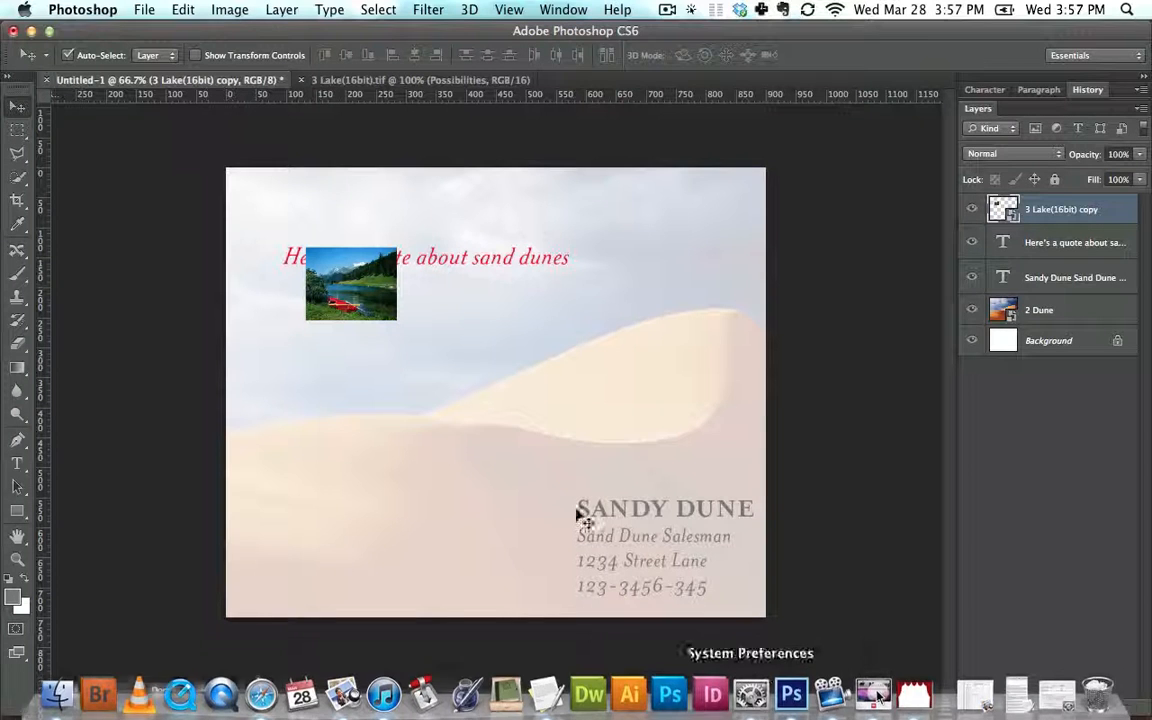
pyautogui.click(400, 80)
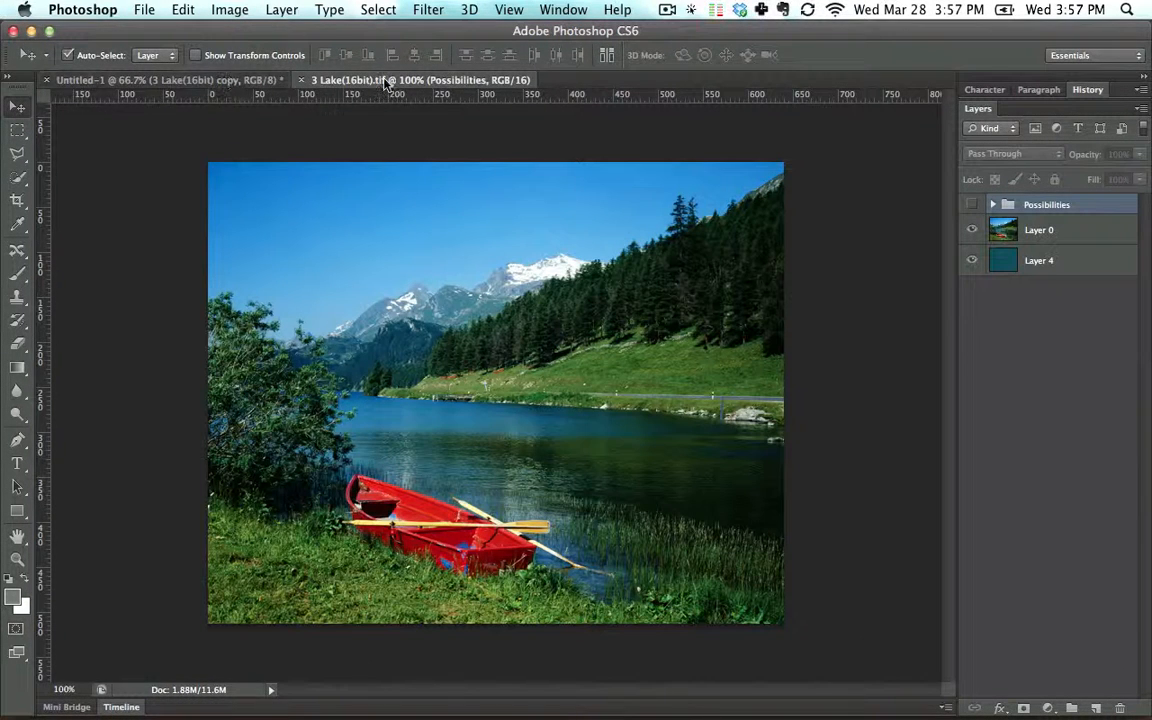
pyautogui.moveTo(386, 85); pyautogui.dragTo(484, 188)
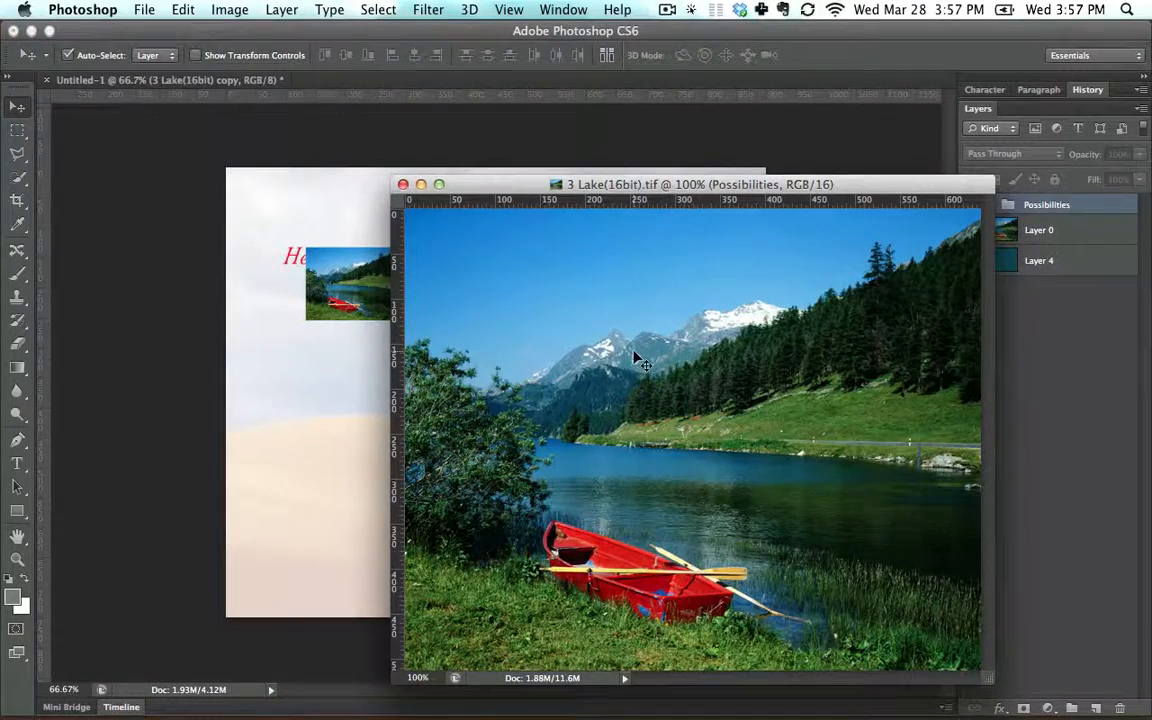
# Step: Try to copy the lake layer from the floating window into Untitled-1, and undo the copy
pyautogui.moveTo(637, 358); pyautogui.dragTo(343, 396)
pyautogui.click(698, 316)
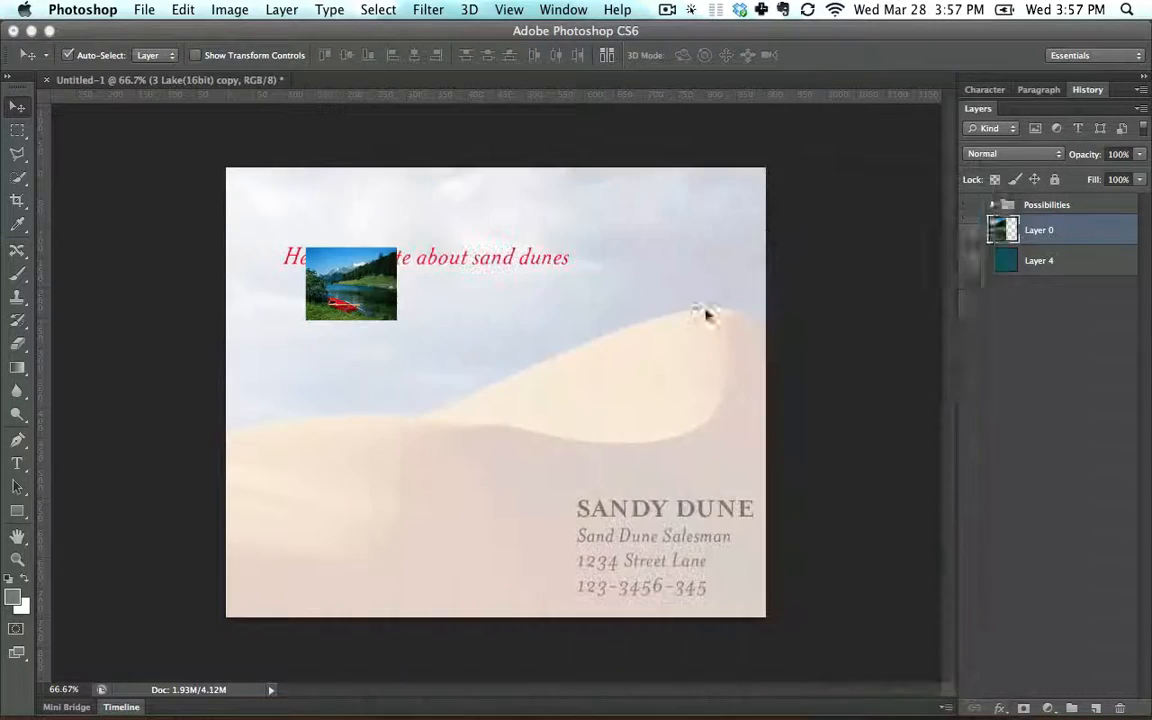
pyautogui.press('alt+super+z')
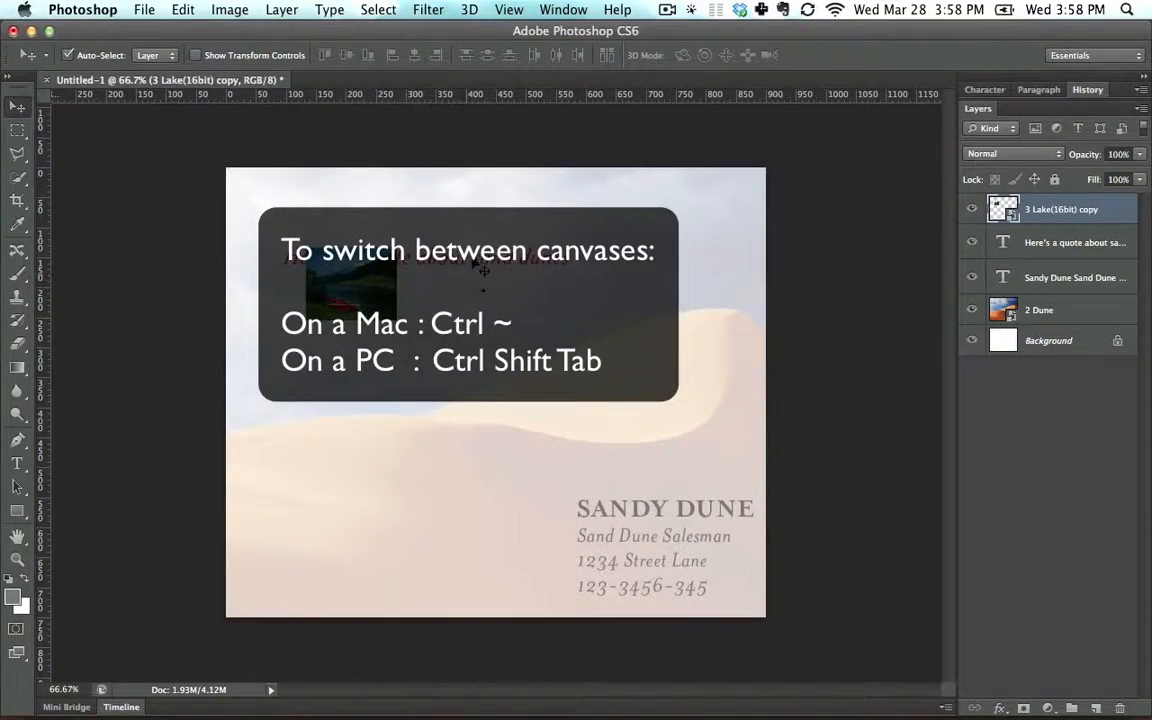
# Step: Dock 3 Lake(16bit).tif back as a tabbed document and copy its Layer 0 into Untitled-1
pyautogui.press('super+grave')
pyautogui.moveTo(504, 188); pyautogui.dragTo(428, 92)
pyautogui.moveTo(460, 340); pyautogui.dragTo(253, 86)
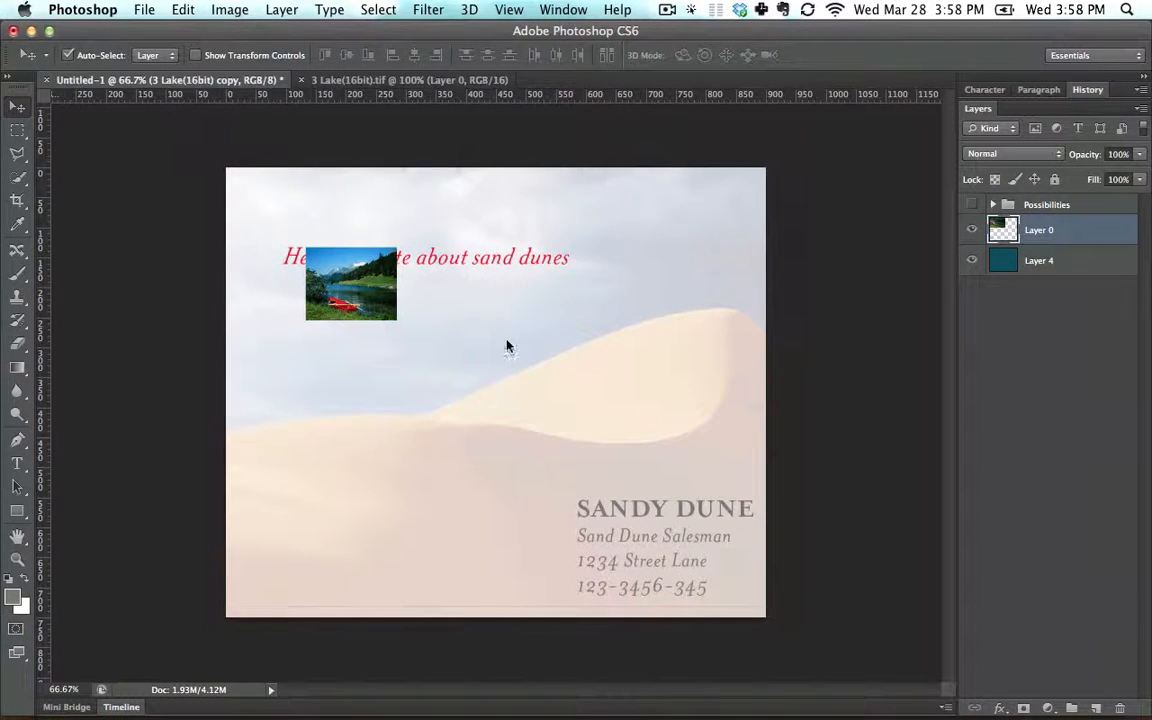
pyautogui.moveTo(507, 340); pyautogui.dragTo(562, 336)
pyautogui.click(692, 314)
# Step: Close 3 Lake(16bit).tif and move the copied lake layer to the lower middle of the Untitled-1 canvas
pyautogui.click(255, 84)
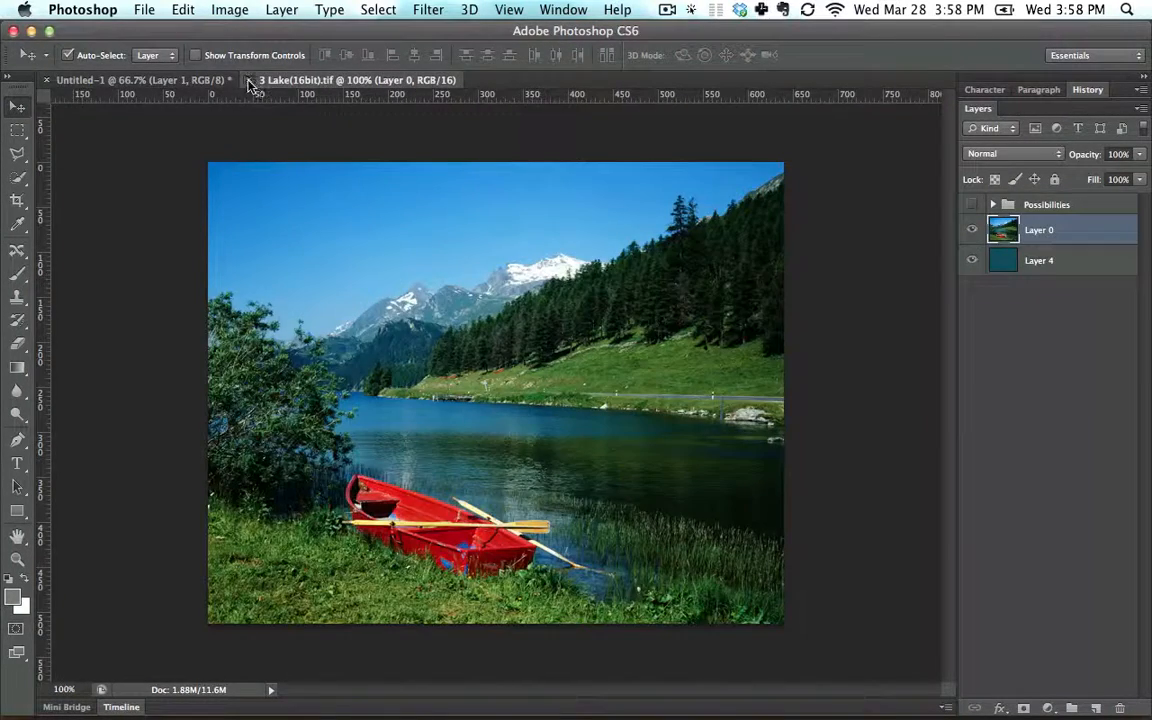
pyautogui.click(249, 81)
pyautogui.moveTo(495, 295); pyautogui.dragTo(404, 311)
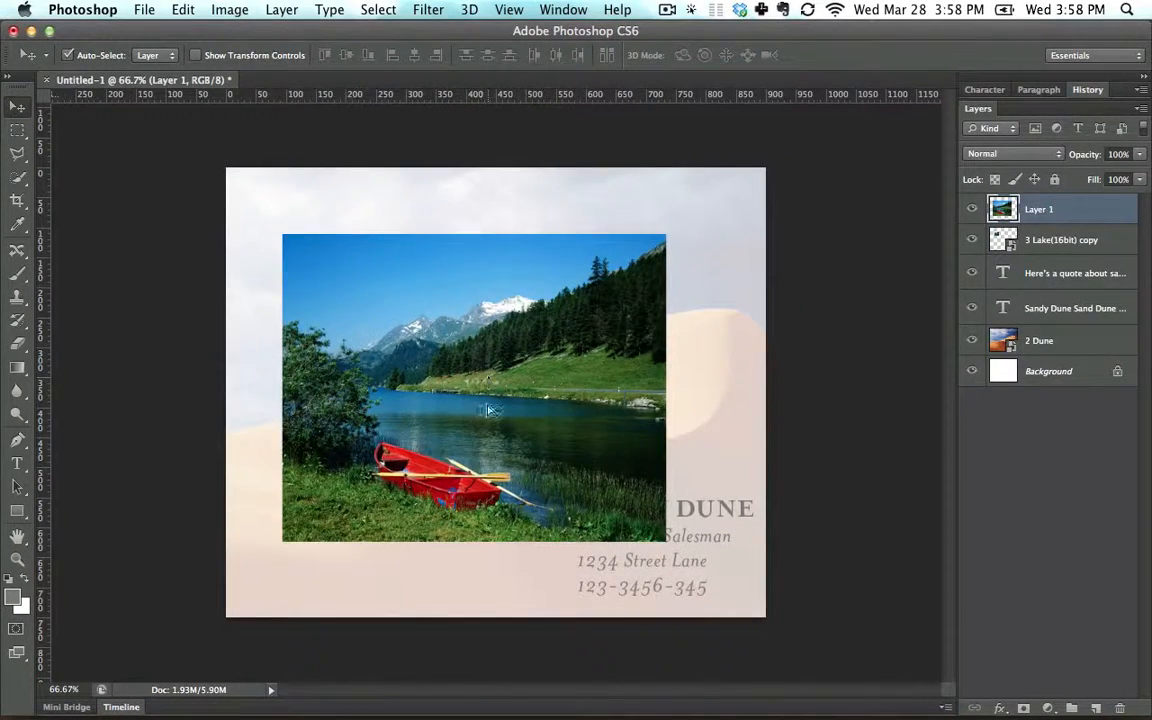
pyautogui.moveTo(490, 410); pyautogui.dragTo(511, 472)
# Step: Scale the copied lake Layer 1 down proportionally to a tiny thumbnail with Free Transform
pyautogui.press('super+t')
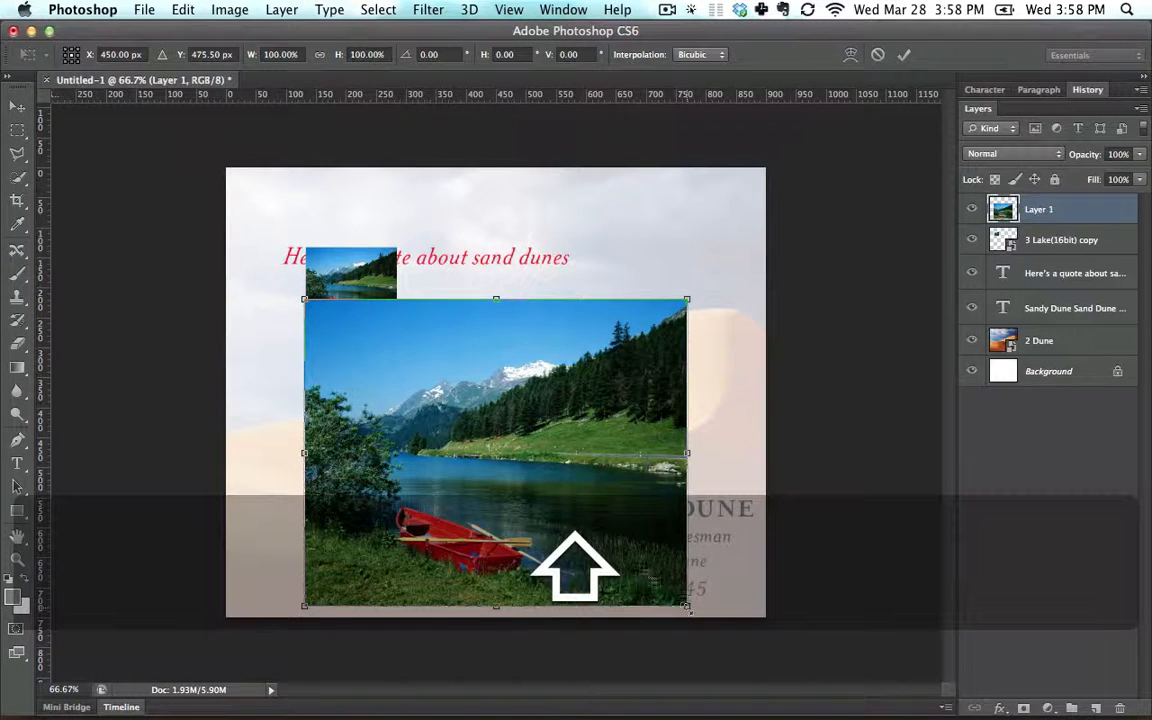
pyautogui.moveTo(687, 606); pyautogui.dragTo(335, 324)
pyautogui.press('Return')
# Step: Inspect the shrunken Layer 1 close up and move it just below the smart object thumbnail
pyautogui.press('super+equal')
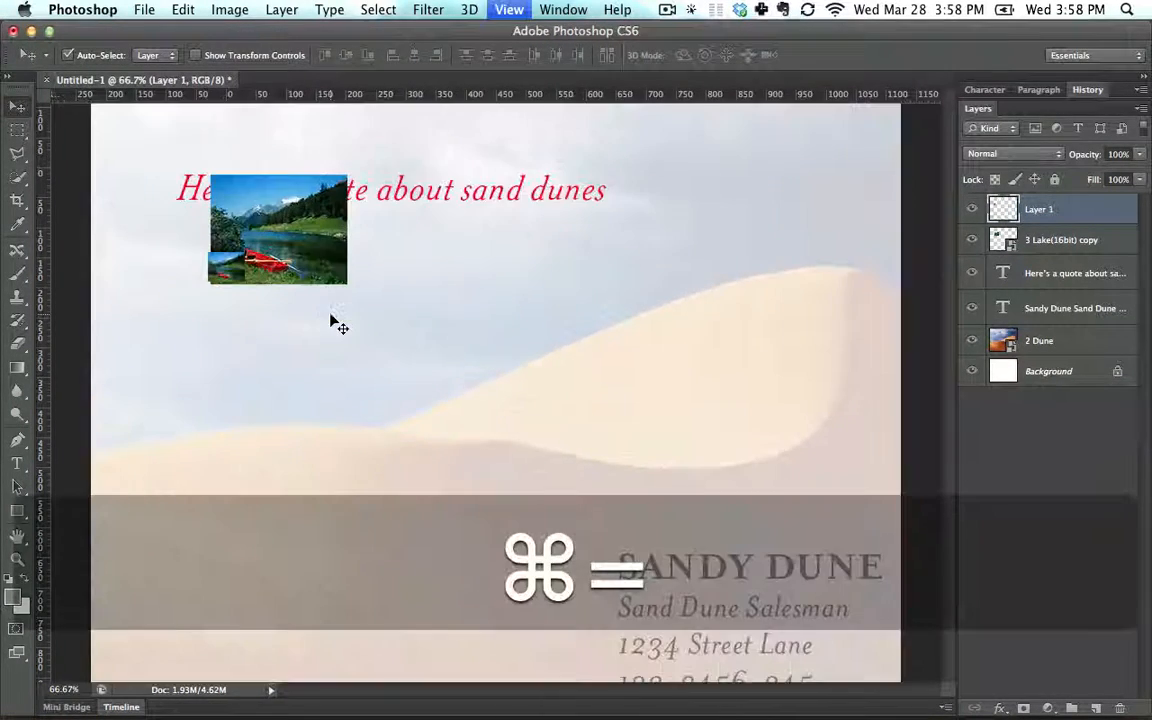
pyautogui.press('super+equal')
pyautogui.press('super+equal')
pyautogui.press('super+equal')
pyautogui.press('super+equal')
pyautogui.press('space')
pyautogui.moveTo(334, 301); pyautogui.dragTo(632, 438)
pyautogui.moveTo(299, 381); pyautogui.dragTo(347, 527)
pyautogui.press('super+0')
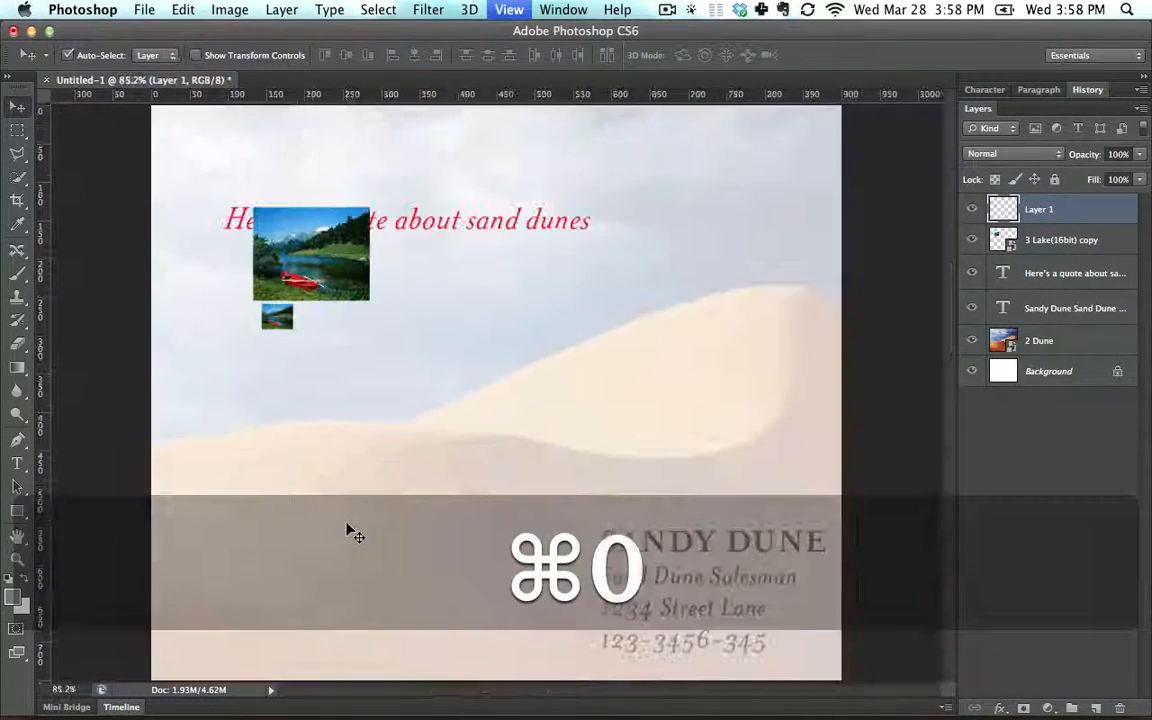
# Step: Try enlarging the tiny Layer 1 proportionally with Free Transform and moving it on the canvas, and undo both changes
pyautogui.press('super+t')
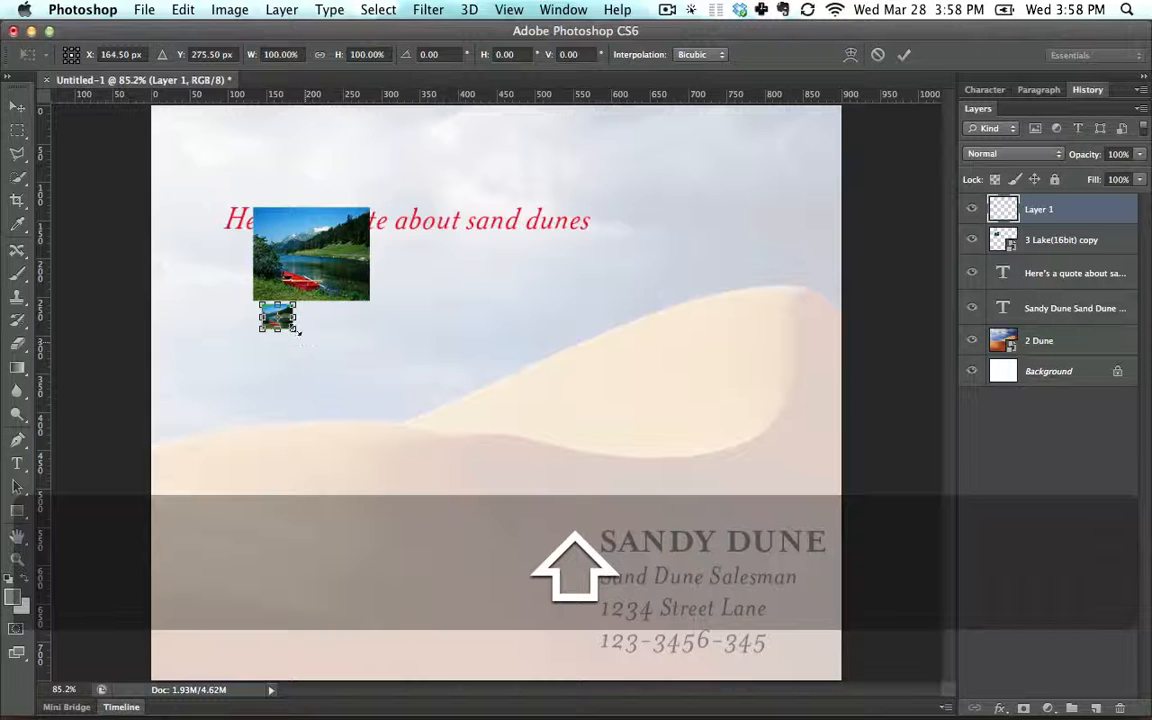
pyautogui.moveTo(298, 331); pyautogui.dragTo(682, 641)
pyautogui.press('Return')
pyautogui.moveTo(504, 406); pyautogui.dragTo(534, 322)
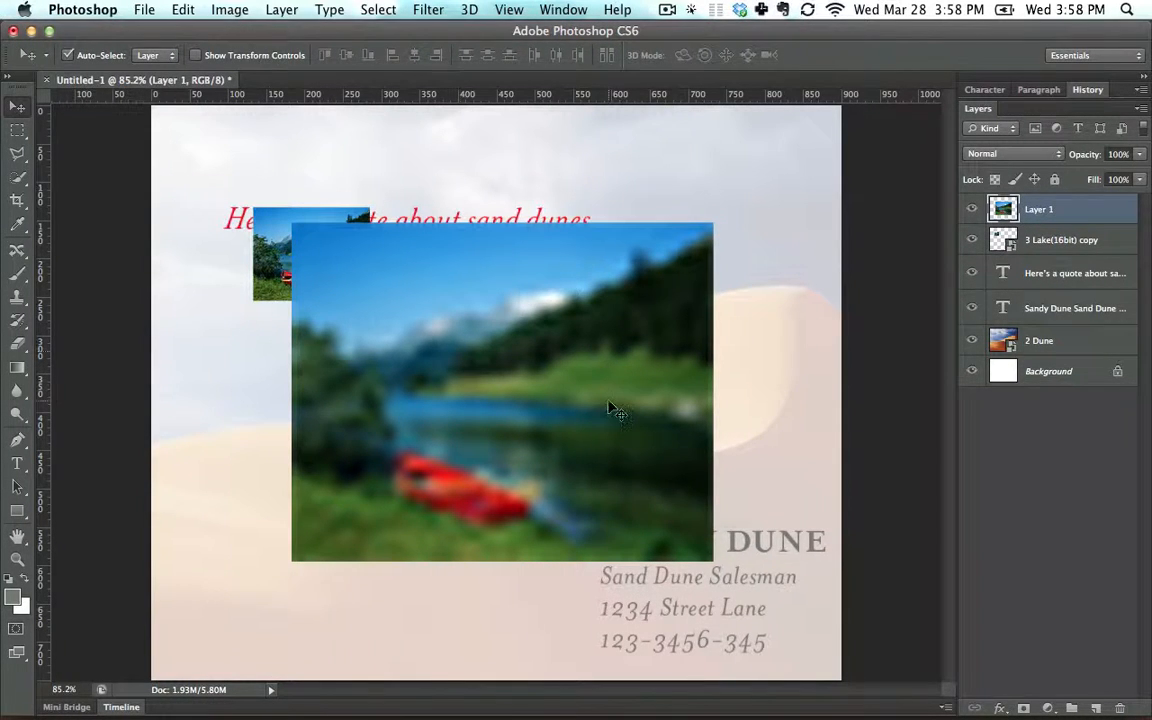
pyautogui.press('alt+super+z')
pyautogui.press('alt+super+z')
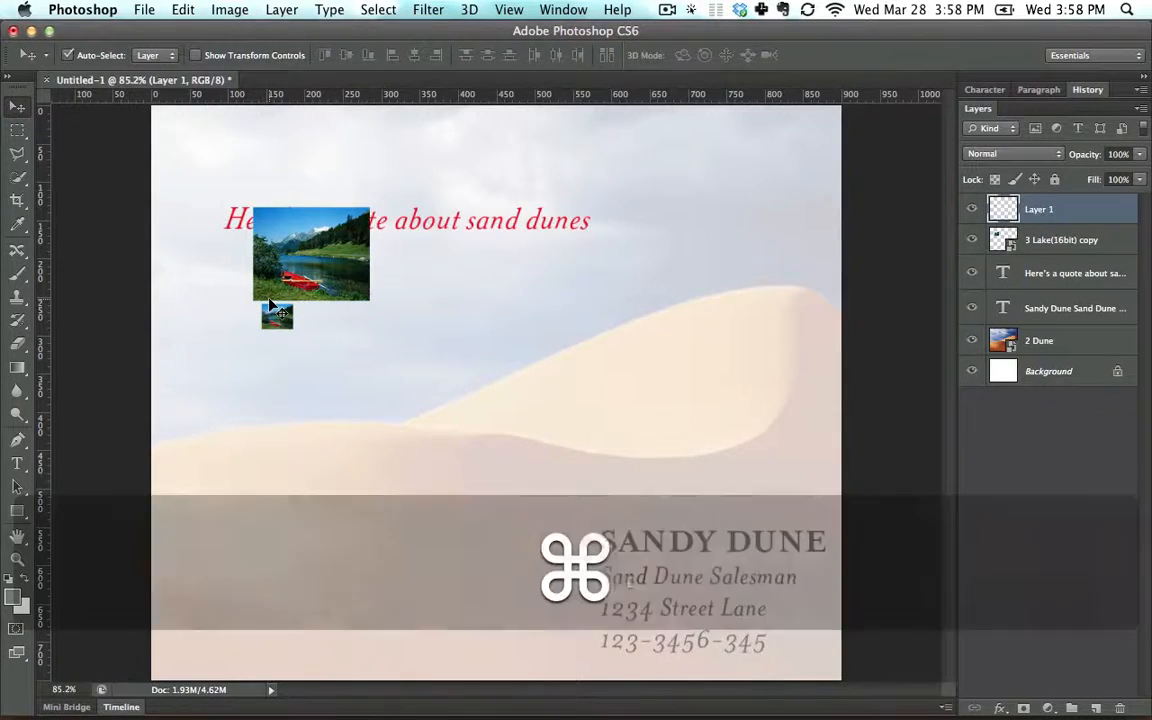
# Step: Examine the smart object thumbnail and the Layer 1 thumbnail close up at 500% zoom to compare their pixels
pyautogui.press('super+equal')
pyautogui.press('super+equal')
pyautogui.press('super+equal')
pyautogui.press('super+equal')
pyautogui.press('super+equal')
pyautogui.press('space')
pyautogui.moveTo(428, 434); pyautogui.dragTo(850, 660)
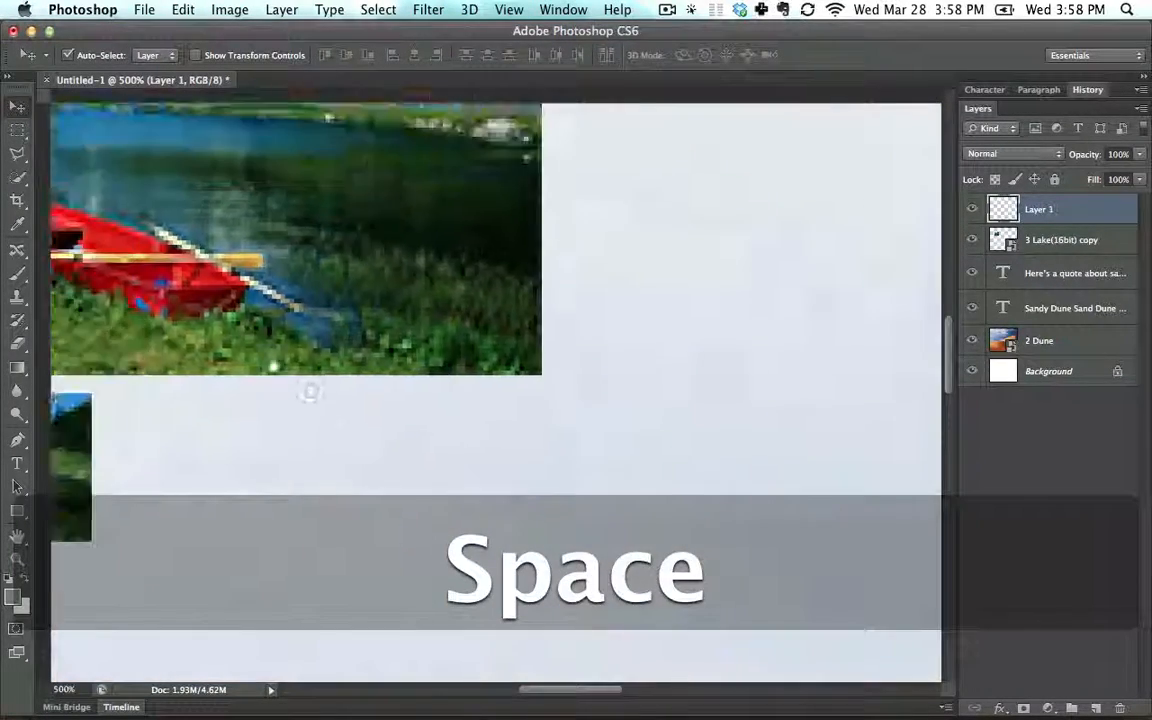
pyautogui.moveTo(280, 380); pyautogui.dragTo(678, 329)
pyautogui.press('super+0')
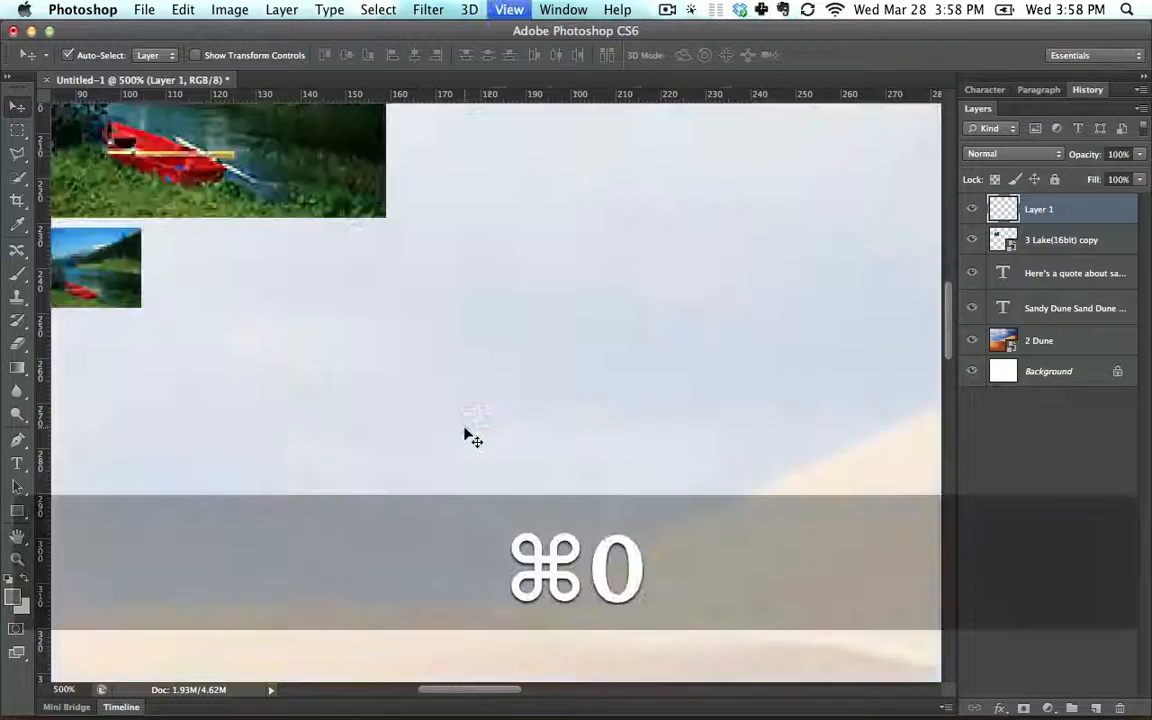
# Step: Move the two lake thumbnails apart and scale the 3 Lake(16bit) copy smart object up proportionally across the upper canvas with Free Transform
pyautogui.moveTo(290, 329); pyautogui.dragTo(292, 368)
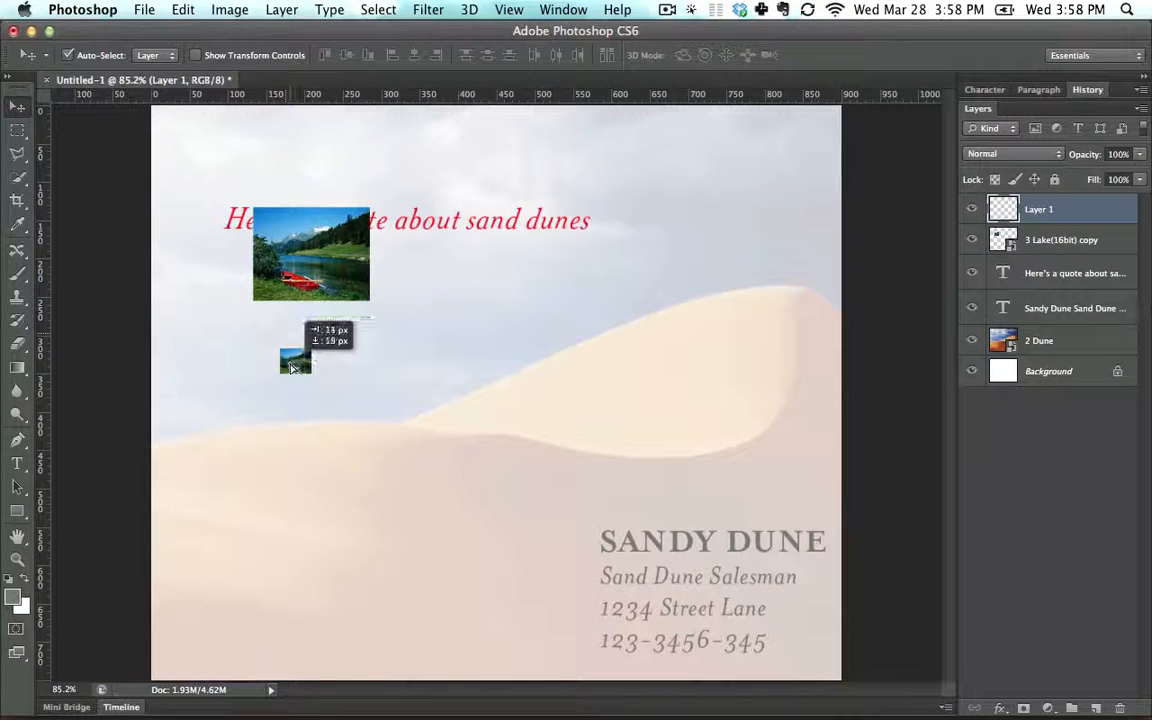
pyautogui.moveTo(300, 255); pyautogui.dragTo(336, 254)
pyautogui.press('super+t')
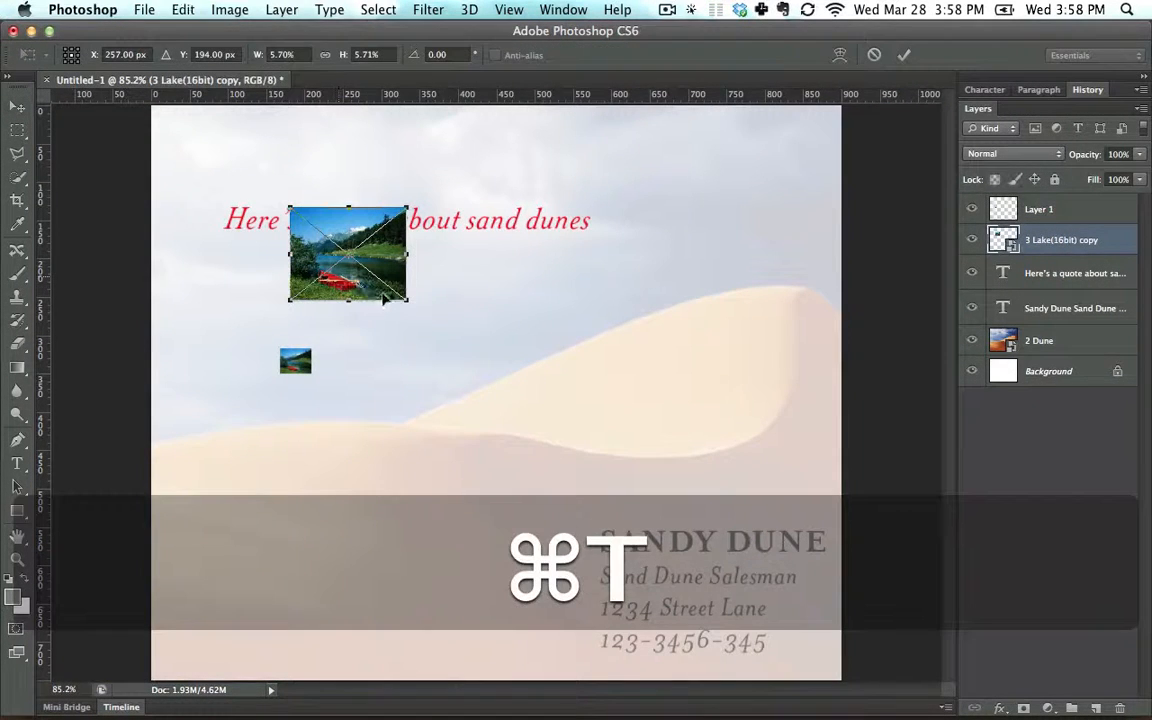
pyautogui.moveTo(405, 295); pyautogui.dragTo(779, 501)
pyautogui.press('Return')
pyautogui.press('super+t')
pyautogui.press('Return')
pyautogui.moveTo(582, 264); pyautogui.dragTo(564, 187)
# Step: Scale the Layer 1 thumbnail up proportionally to about 1388% with Free Transform so it overlaps the smart object
pyautogui.click(306, 368)
pyautogui.moveTo(306, 368); pyautogui.dragTo(740, 207)
pyautogui.press('super+t')
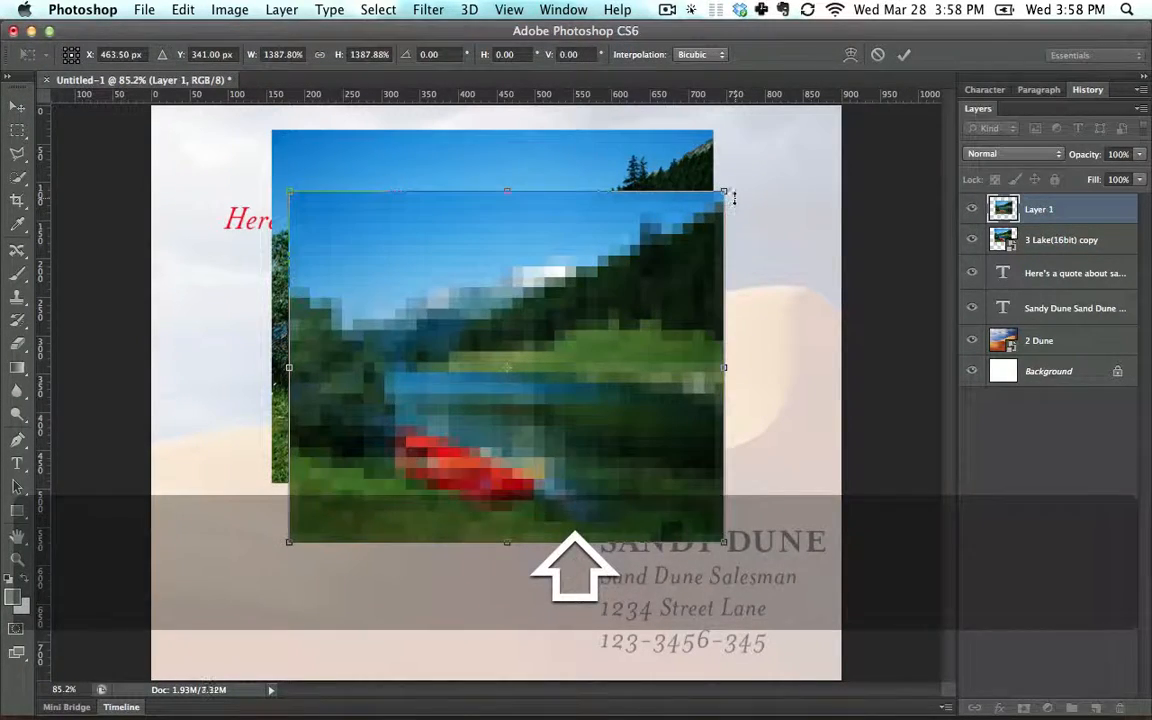
pyautogui.press('Return')
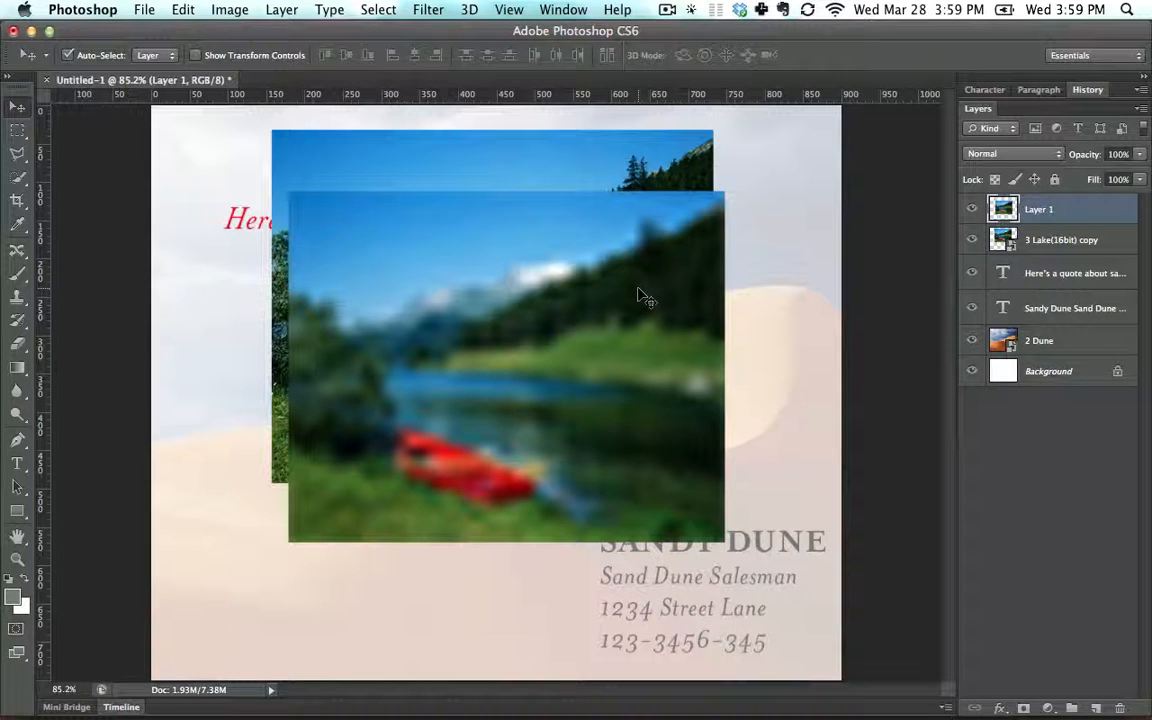
# Step: Move the enlarged Layer 1 to the lower canvas and select the smart object to compare the two photos' sharpness
pyautogui.moveTo(535, 277); pyautogui.dragTo(459, 440)
pyautogui.click(470, 238)
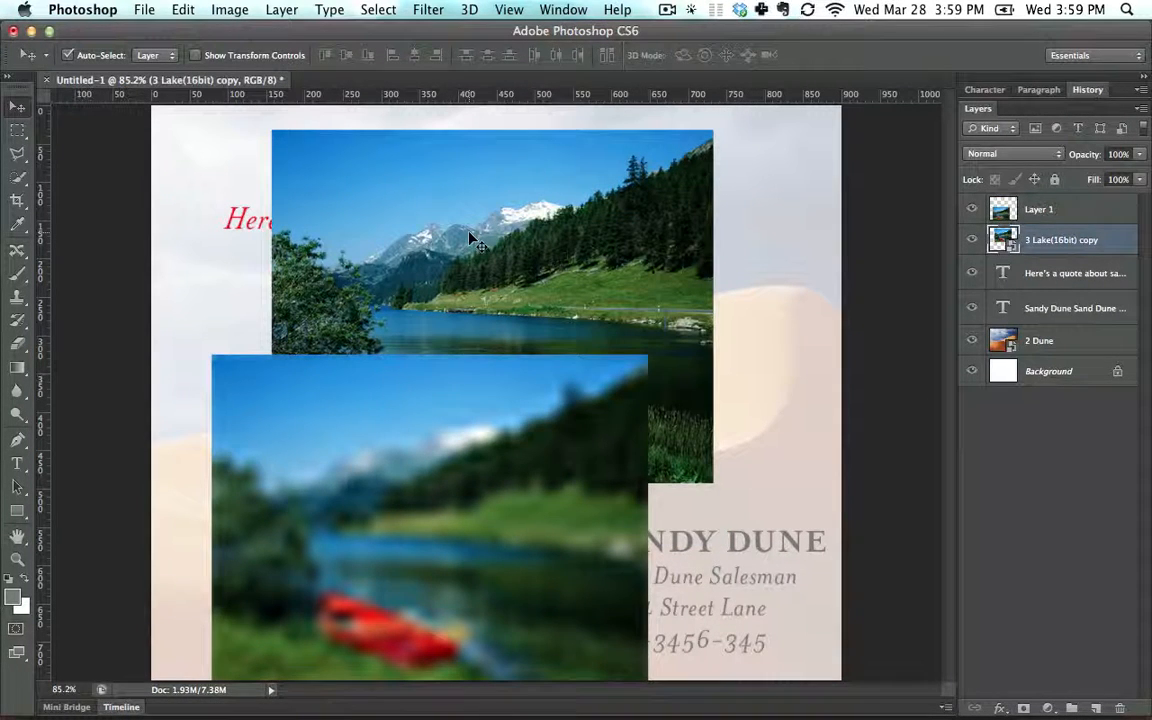
pyautogui.click(480, 488)
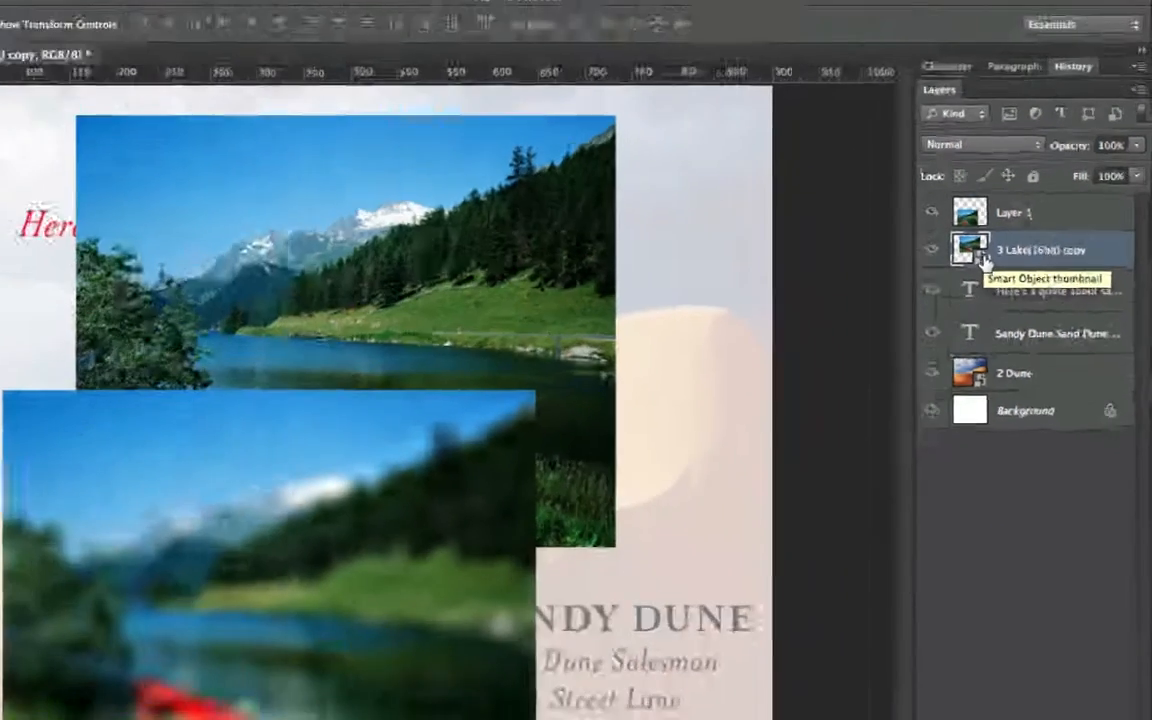
pyautogui.click(810, 335)
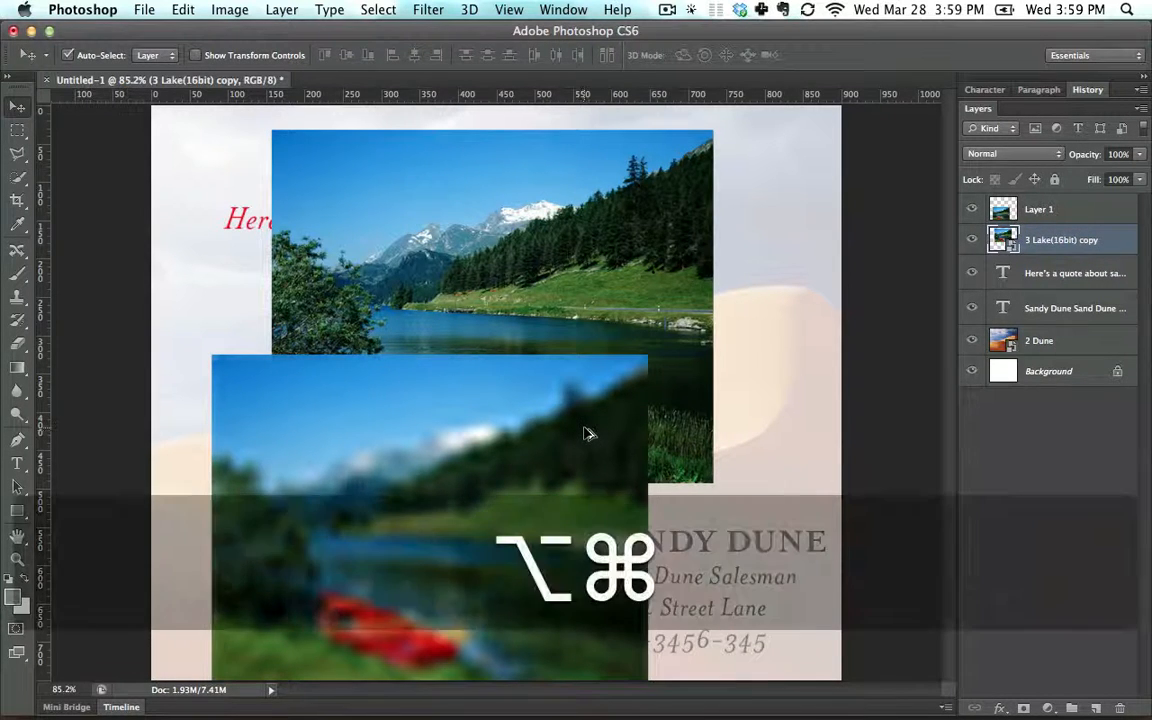
# Step: Step back through the history to before Layer 1 was shrunk, undoing the transforms and moves of both lake layers
pyautogui.press('alt+super+z')
pyautogui.press('alt+super+z')
pyautogui.press('alt+super+z')
pyautogui.press('alt+super+z')
pyautogui.press('alt+super+z')
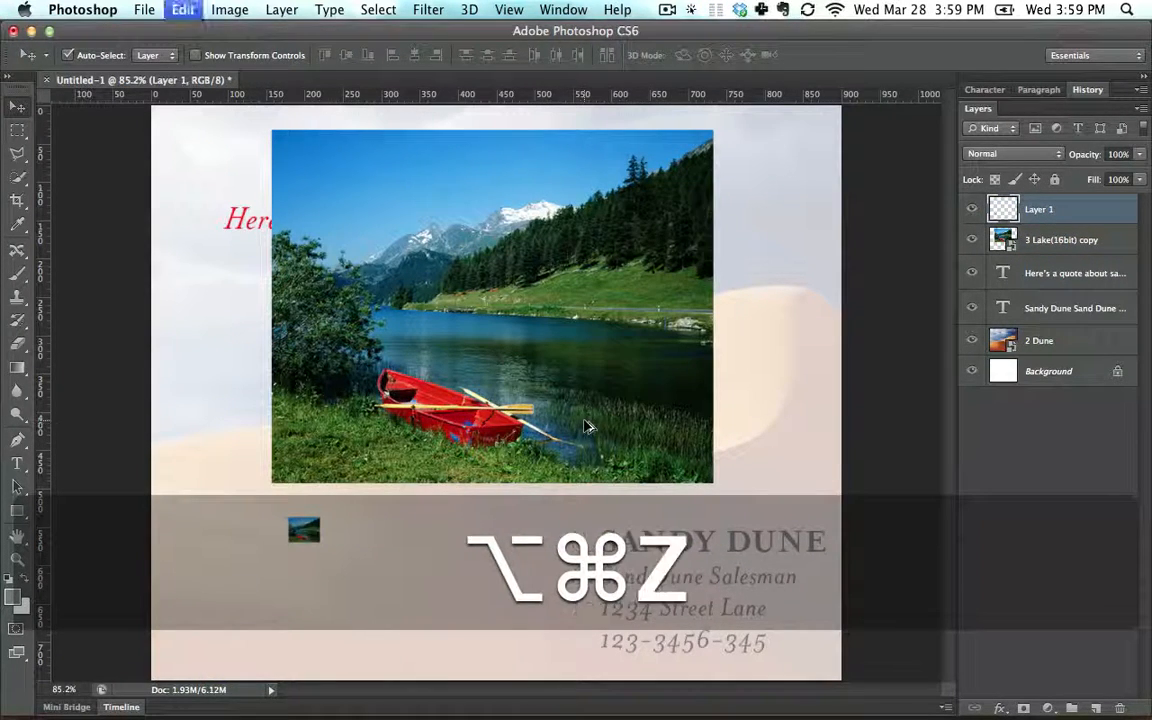
pyautogui.press('alt+super+z')
pyautogui.press('alt+super+z')
pyautogui.press('alt+super+z')
pyautogui.press('alt+super+z')
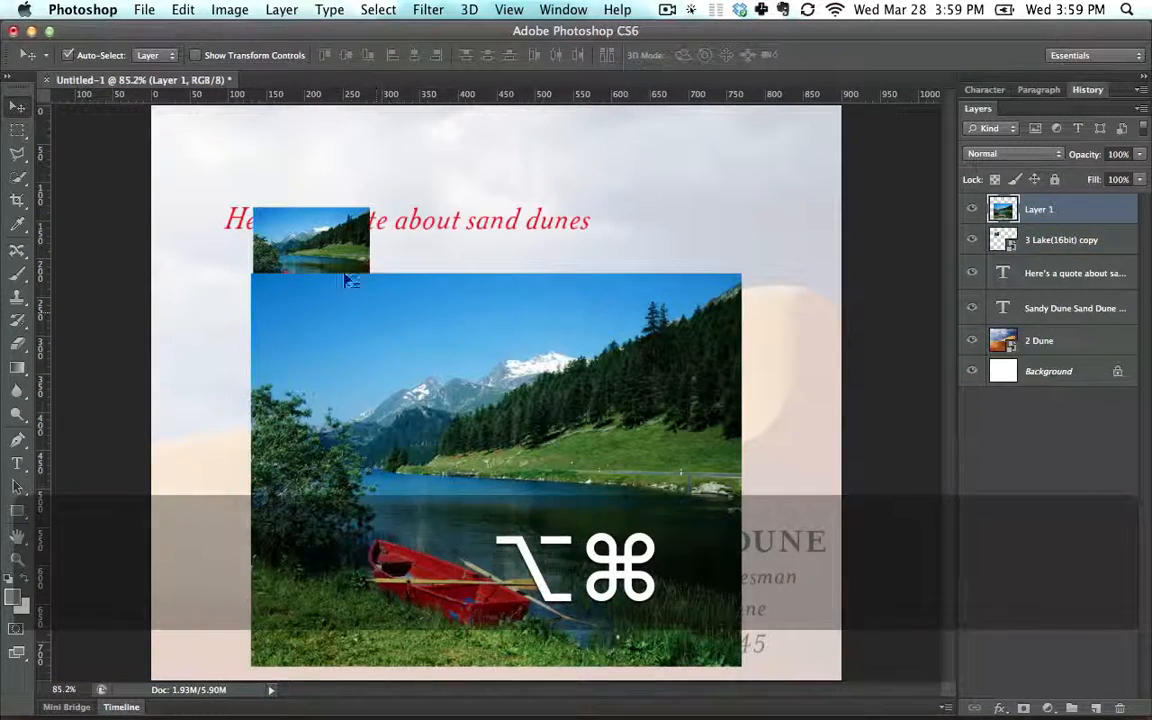
# Step: Scale the 3 Lake(16bit) copy smart object up proportionally to about 20.5% and move it to the canvas's upper left
pyautogui.moveTo(294, 220); pyautogui.dragTo(300, 194)
pyautogui.press('super+t')
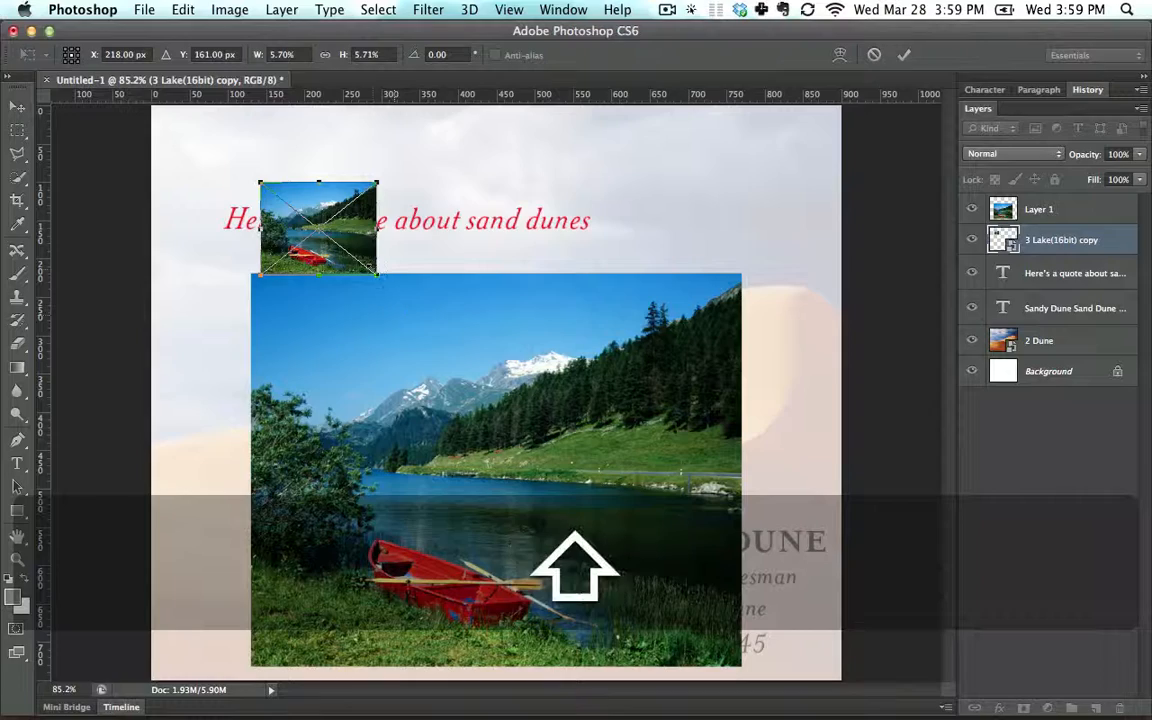
pyautogui.moveTo(377, 273); pyautogui.dragTo(697, 485)
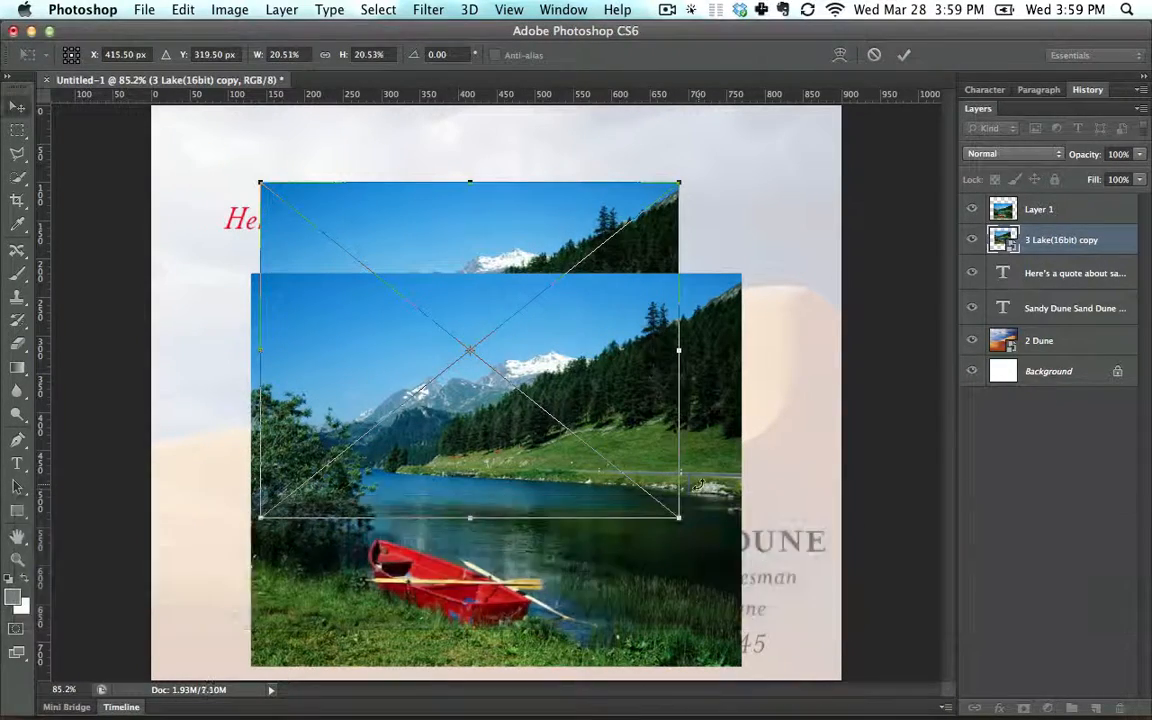
pyautogui.press('Return')
pyautogui.moveTo(553, 216); pyautogui.dragTo(455, 168)
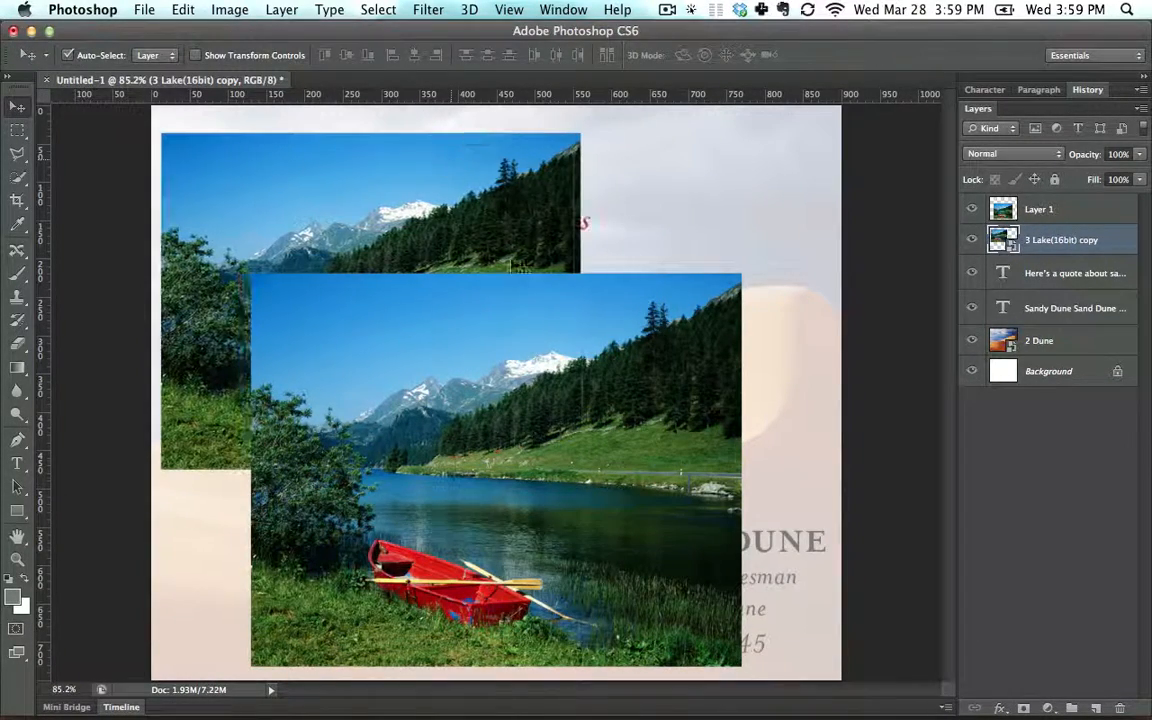
# Step: Hide the 3 Lake(16bit) copy smart object and move Layer 1 into the canvas's upper-left corner
pyautogui.moveTo(521, 423); pyautogui.dragTo(555, 395)
pyautogui.moveTo(407, 246)
pyautogui.mouseDown()
pyautogui.moveTo(417, 217)
pyautogui.moveTo(416, 236)
pyautogui.mouseUp()
pyautogui.click(973, 241)
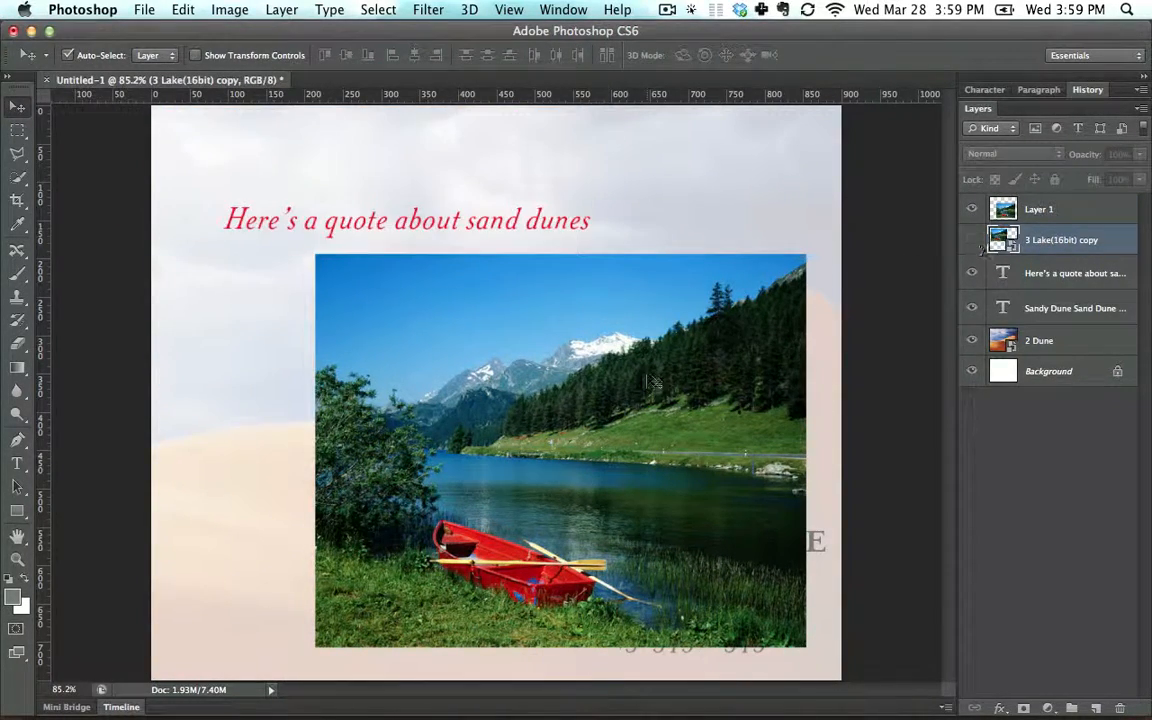
pyautogui.moveTo(648, 381); pyautogui.dragTo(478, 224)
# Step: Select the red boat on Layer 1 with a rectangular marquee
pyautogui.click(17, 131)
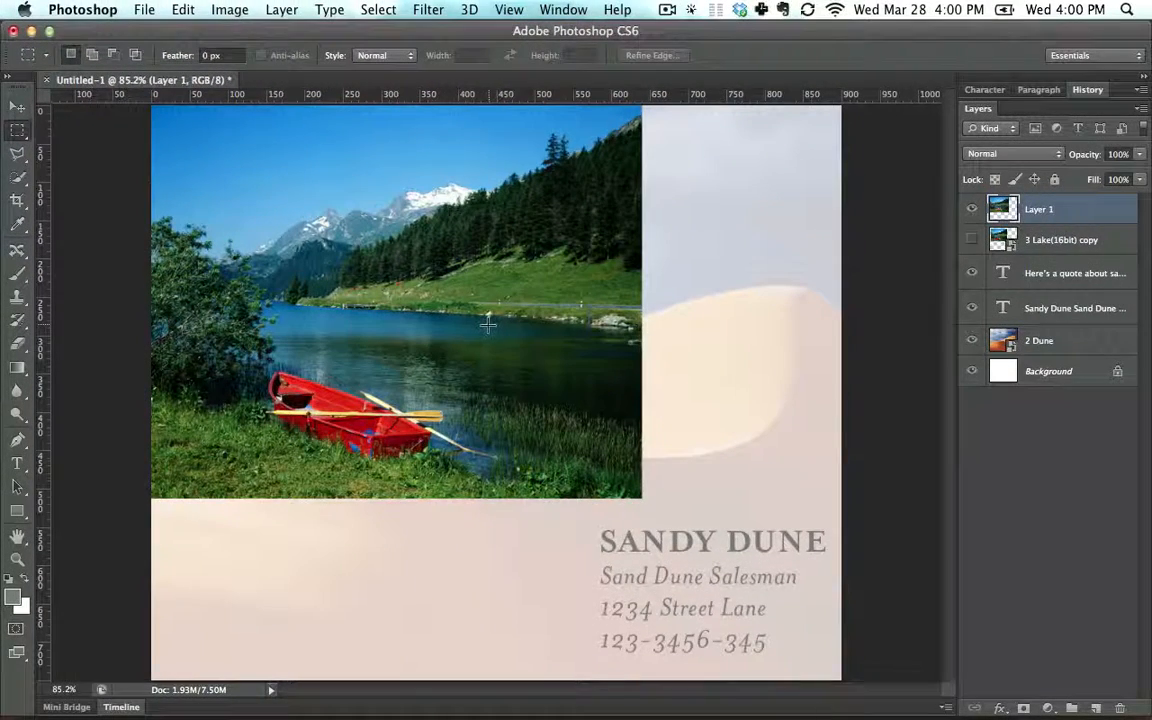
pyautogui.moveTo(487, 327); pyautogui.dragTo(247, 469)
pyautogui.moveTo(246, 470); pyautogui.dragTo(246, 470)
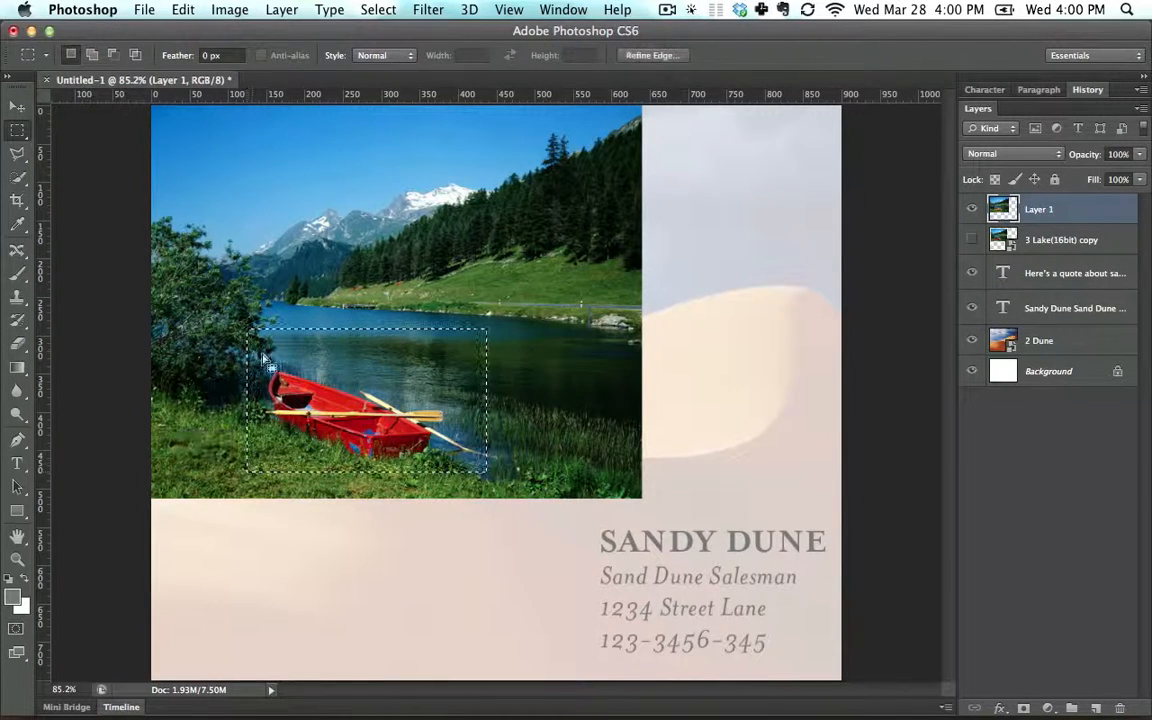
# Step: Try moving the selected boat area out of the lake photo to the lower canvas, and undo the move
pyautogui.click(20, 108)
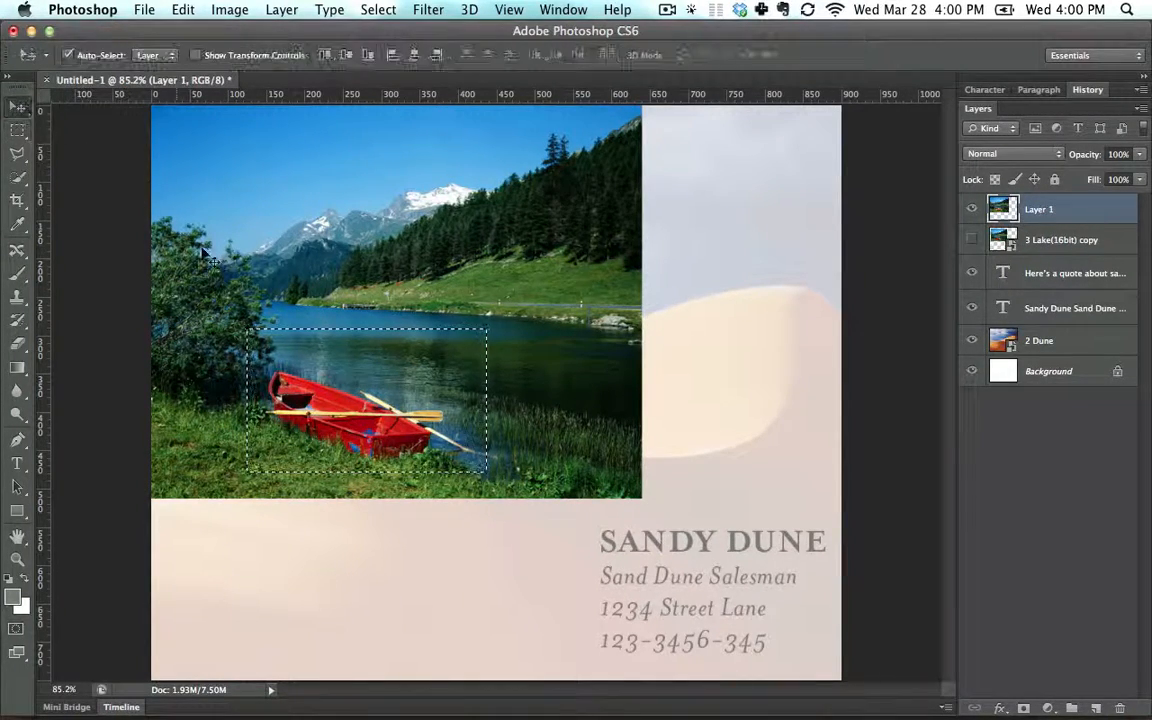
pyautogui.moveTo(374, 383); pyautogui.dragTo(560, 579)
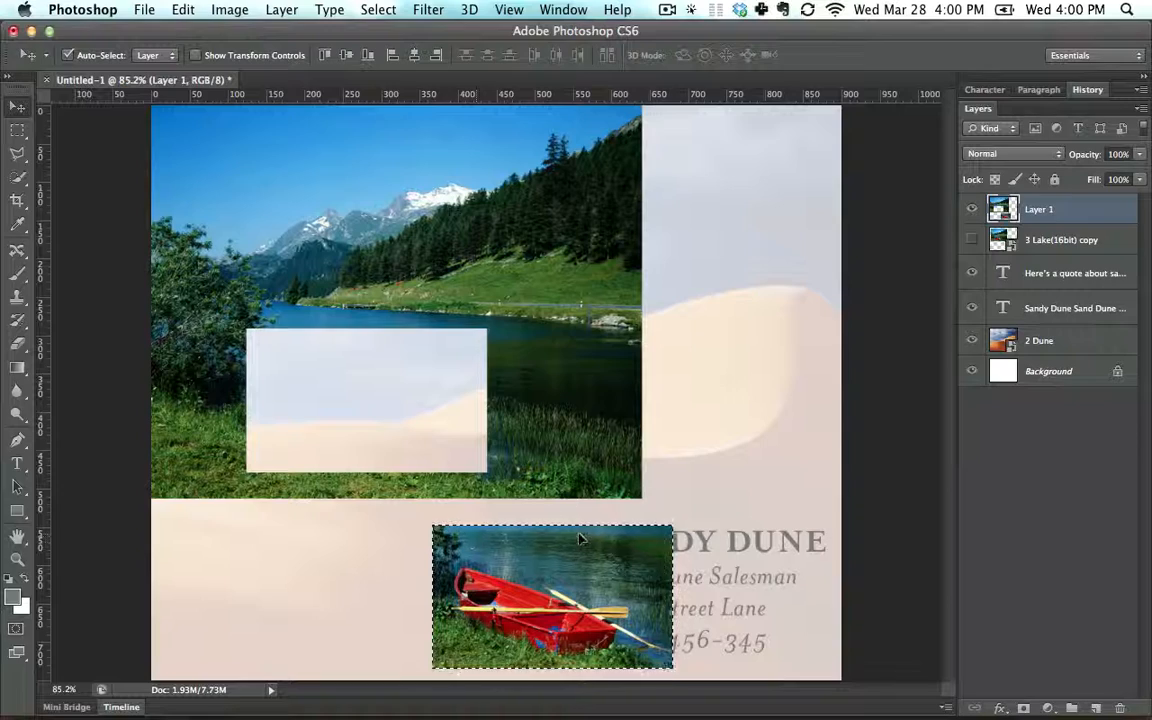
pyautogui.press('super+z')
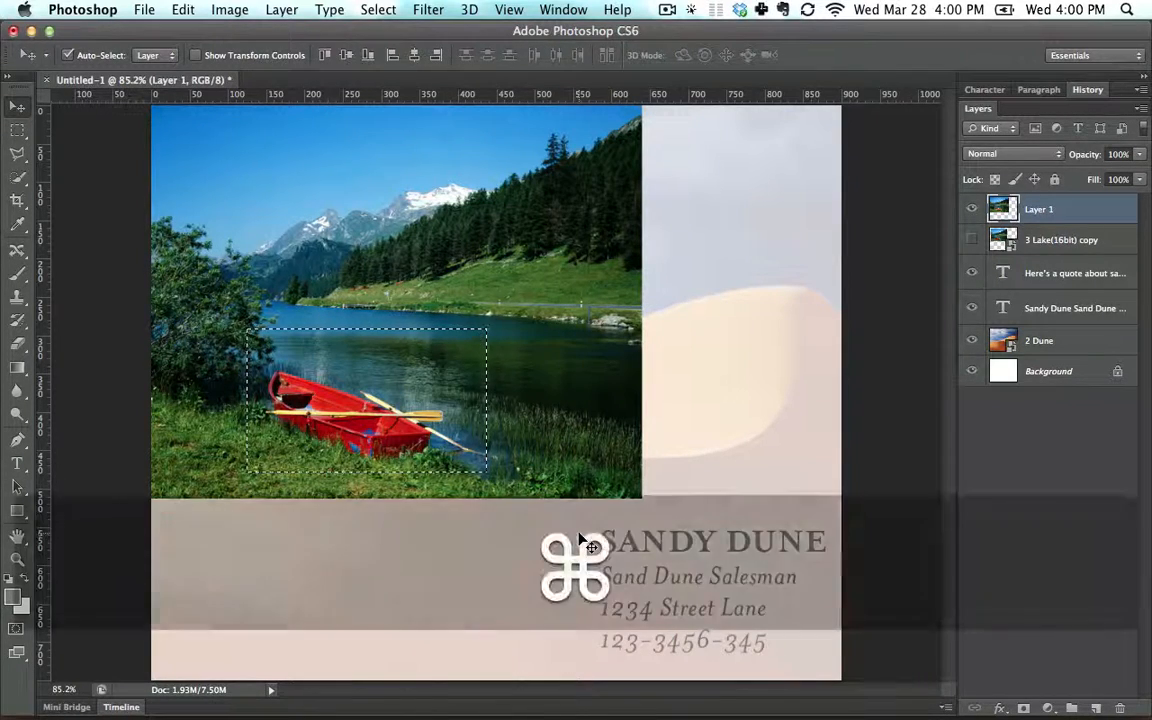
# Step: Copy the selected boat area onto a new layer and, with Layer 1 hidden, move the copy below the quote text
pyautogui.press('super+c')
pyautogui.press('super+v')
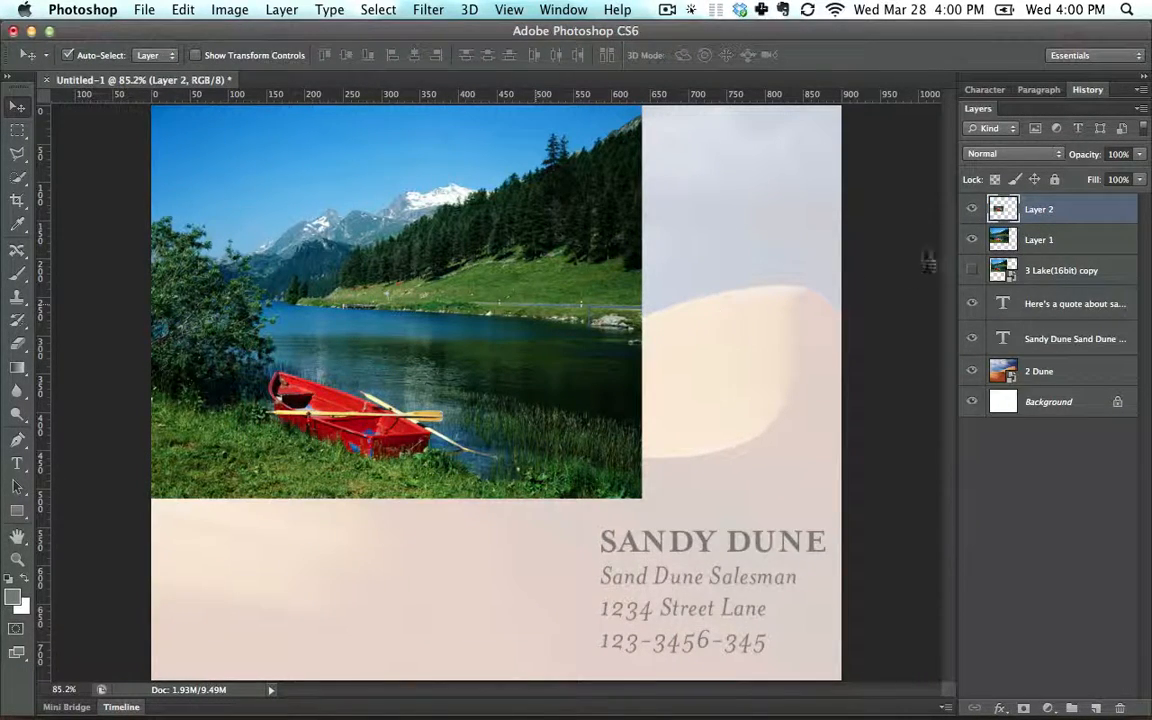
pyautogui.click(971, 240)
pyautogui.moveTo(490, 352); pyautogui.dragTo(707, 284)
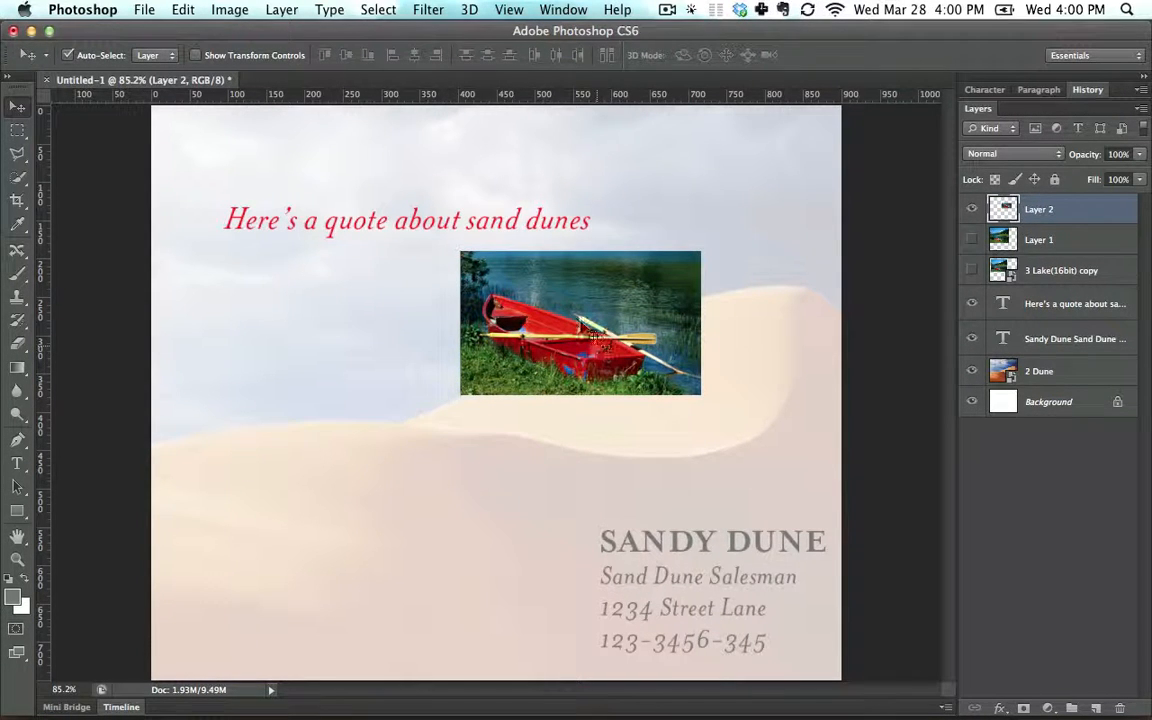
# Step: Hide the boat copy on Layer 2 and show the 3 Lake(16bit) copy smart object as the active layer
pyautogui.click(17, 131)
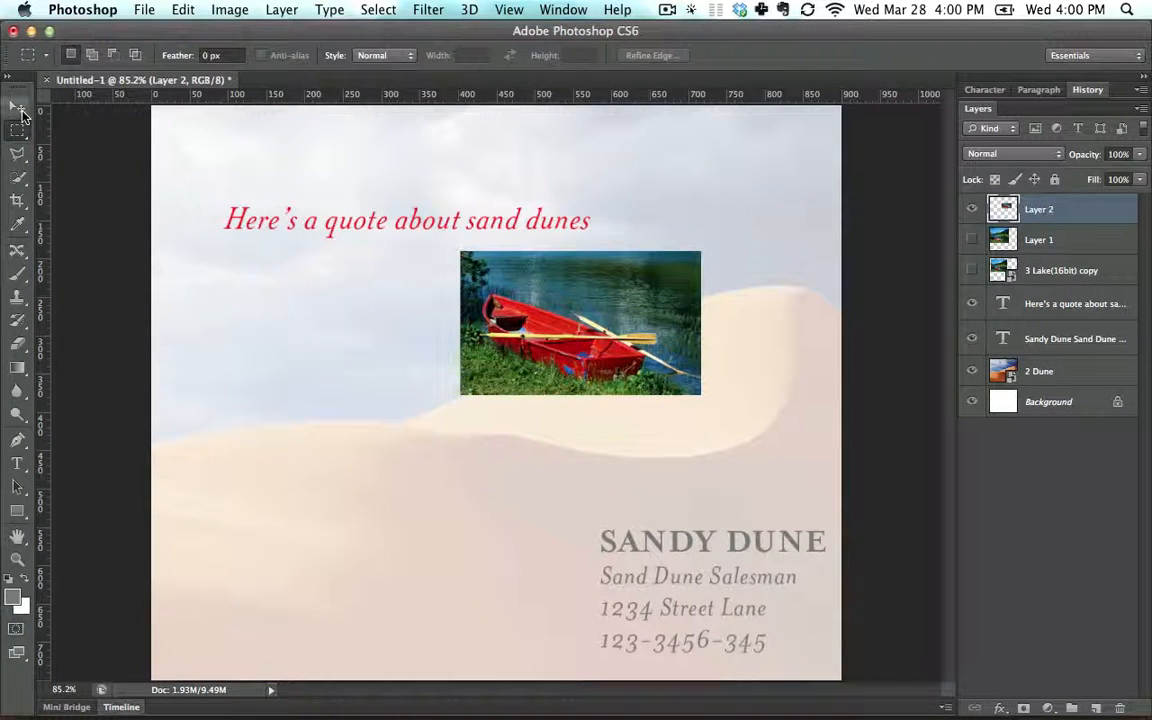
pyautogui.click(20, 110)
pyautogui.click(1057, 268)
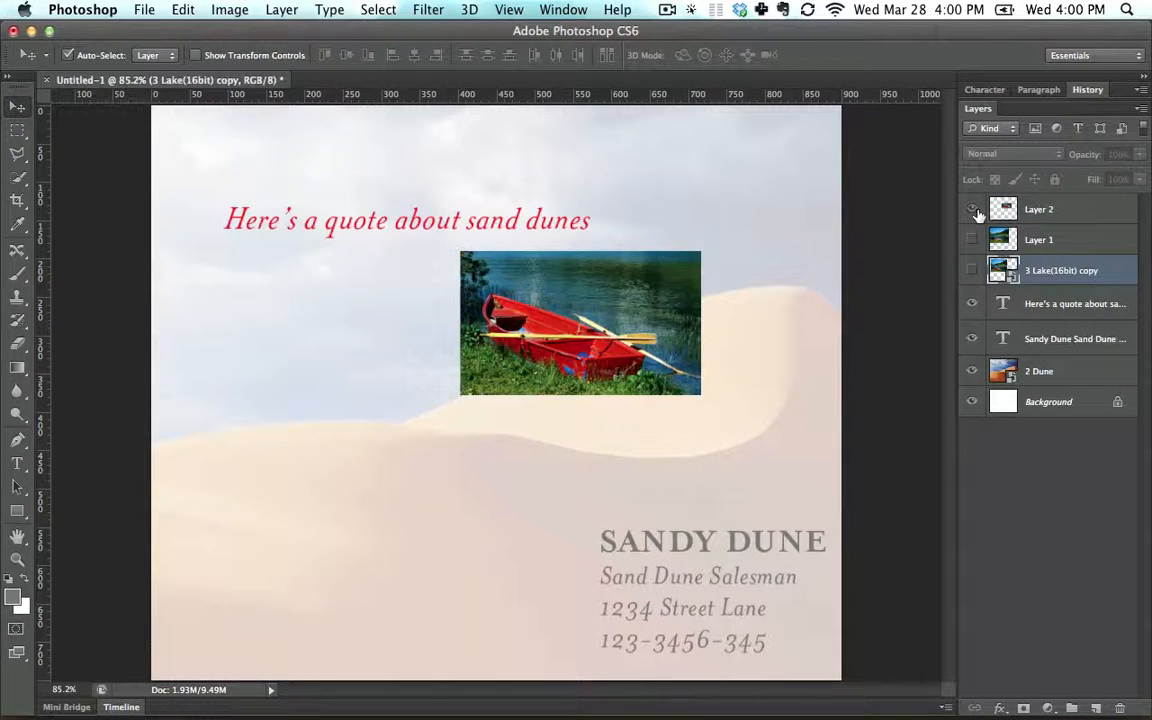
pyautogui.click(973, 210)
pyautogui.click(972, 270)
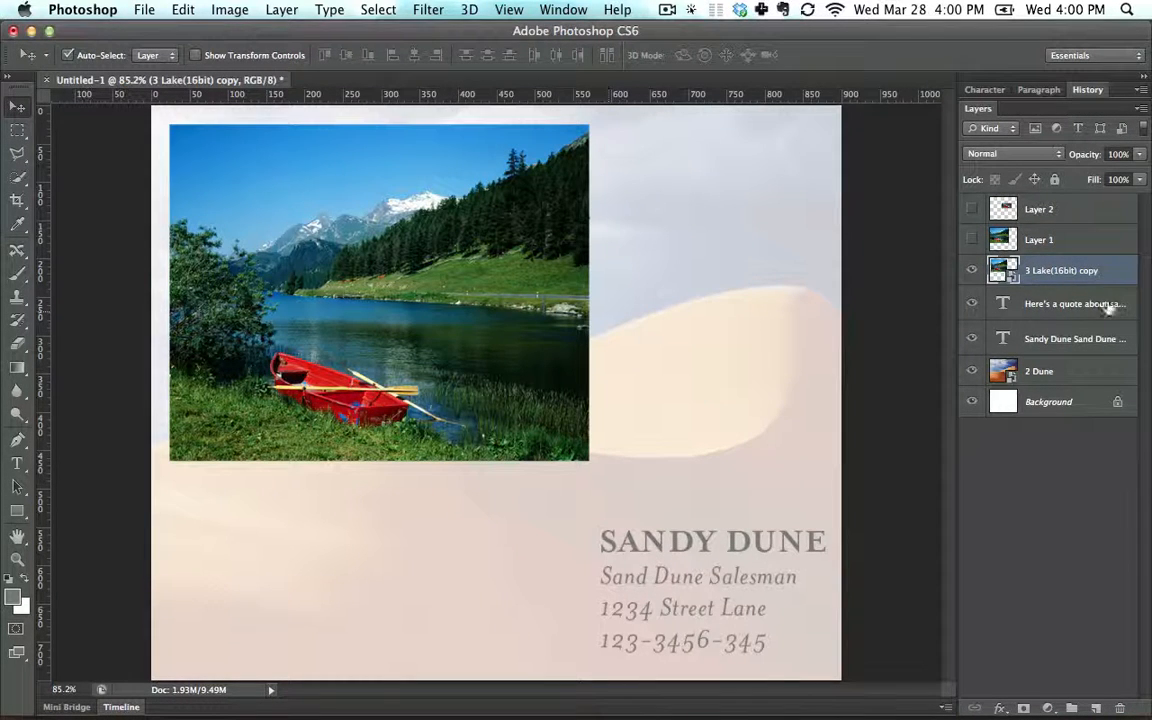
# Step: Marquee the boat on the smart object, try to move only that area, and deselect
pyautogui.click(18, 133)
pyautogui.moveTo(469, 321)
pyautogui.mouseDown()
pyautogui.moveTo(257, 446)
pyautogui.moveTo(263, 438)
pyautogui.mouseUp()
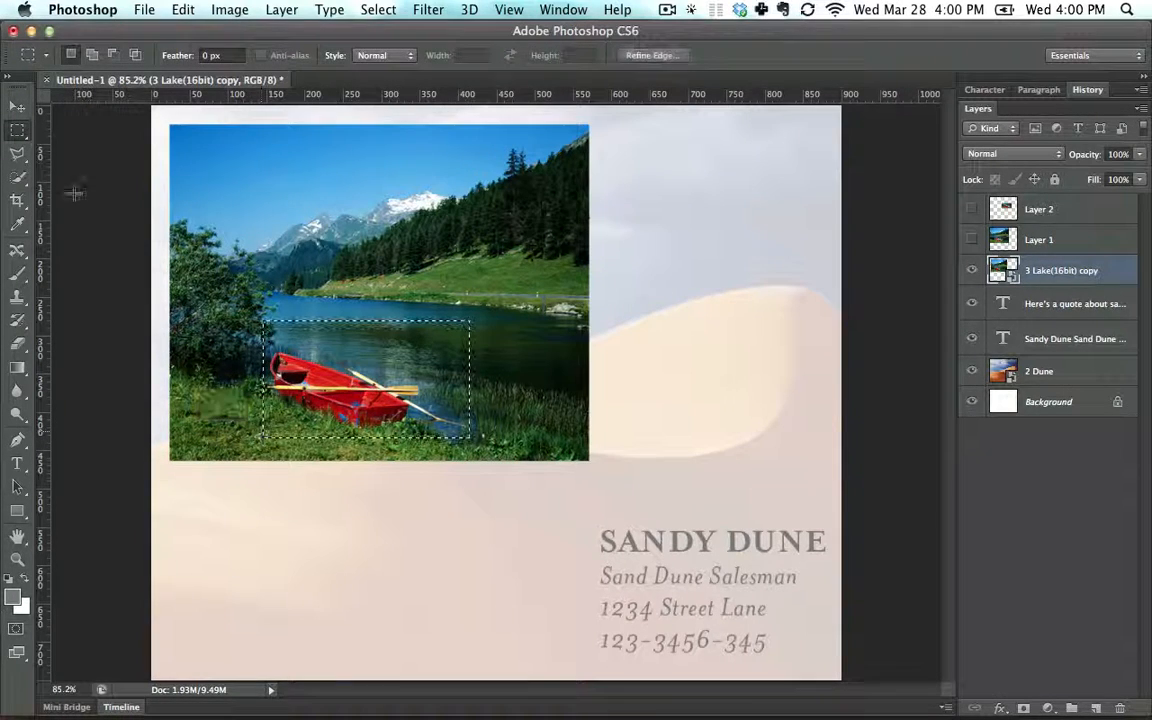
pyautogui.click(17, 107)
pyautogui.moveTo(369, 398)
pyautogui.mouseDown()
pyautogui.moveTo(428, 433)
pyautogui.moveTo(441, 426)
pyautogui.moveTo(373, 380)
pyautogui.mouseUp()
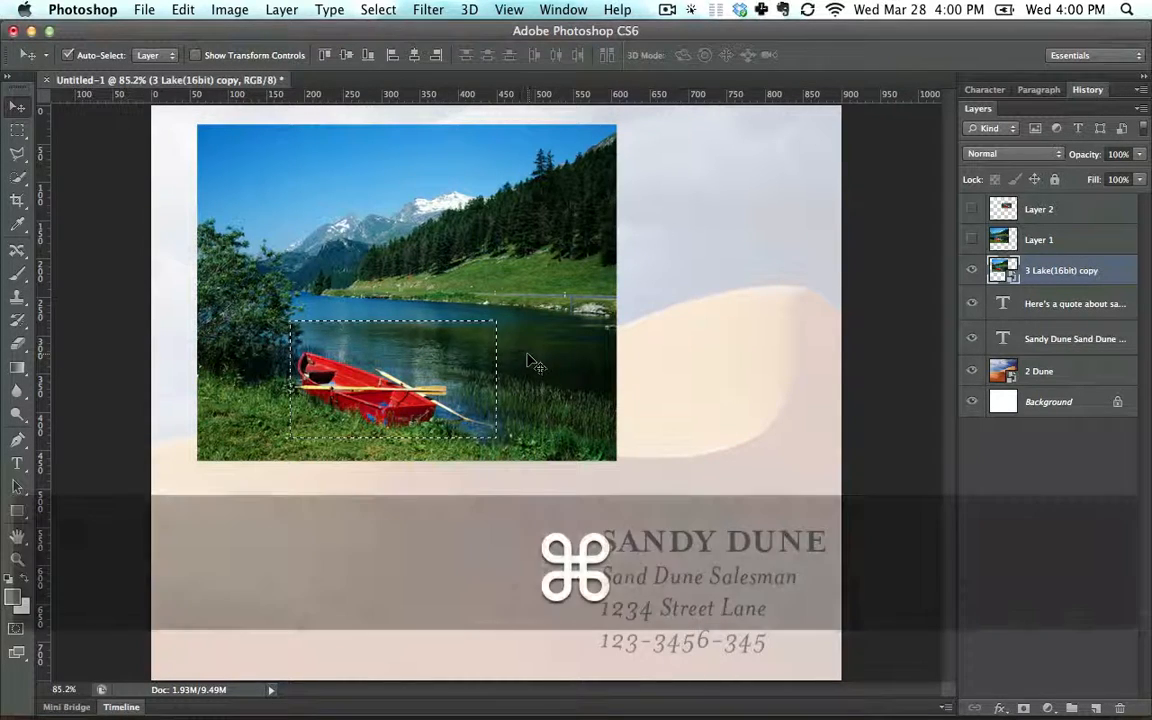
pyautogui.press('super+t')
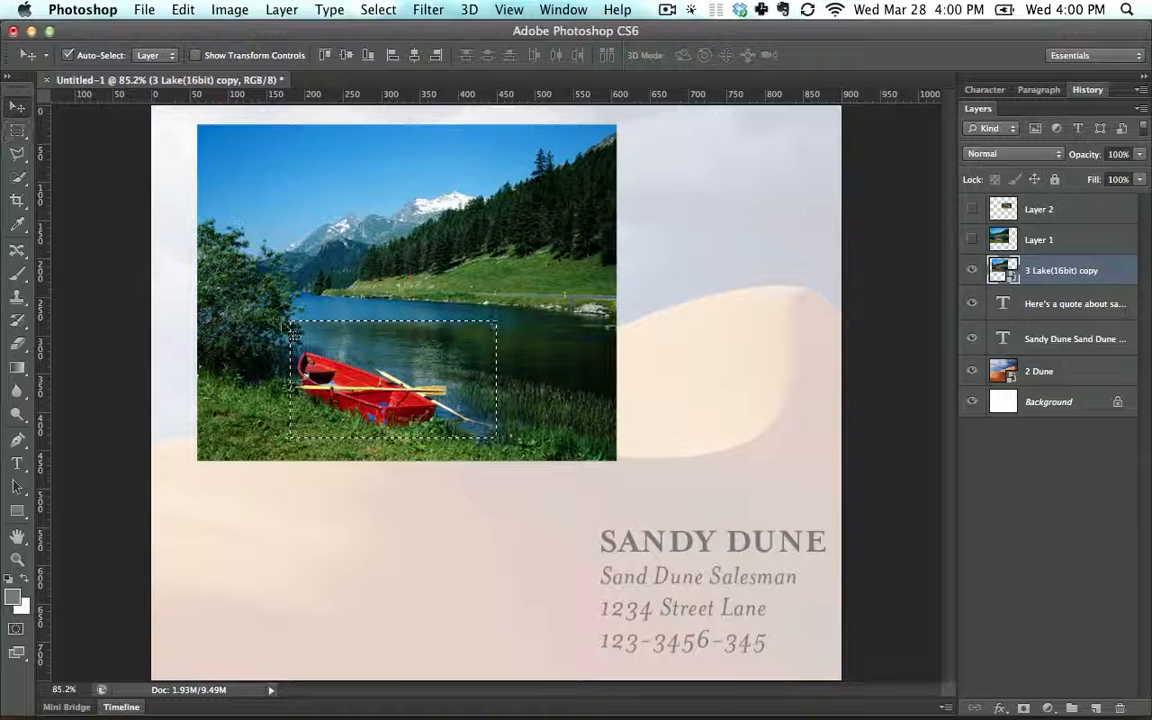
pyautogui.press('super+d')
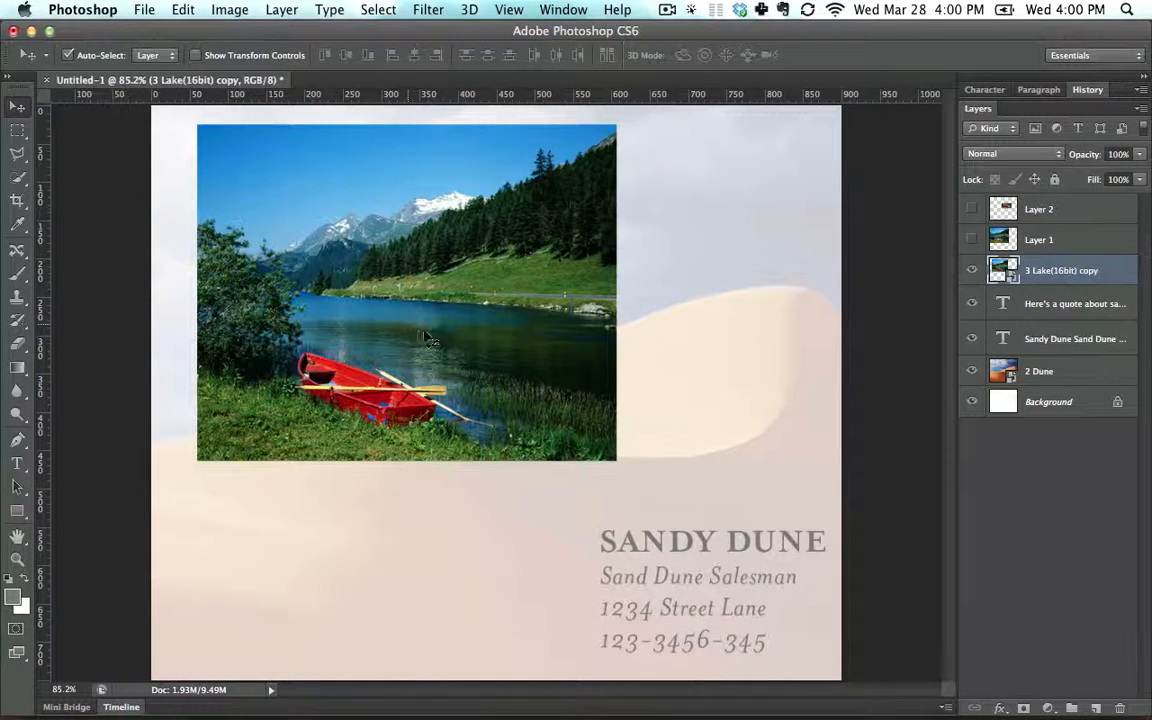
# Step: Show and activate Layer 1 in place of the smart object and draw a large rectangular marquee across its lower part
pyautogui.click(973, 239)
pyautogui.click(973, 271)
pyautogui.click(1040, 240)
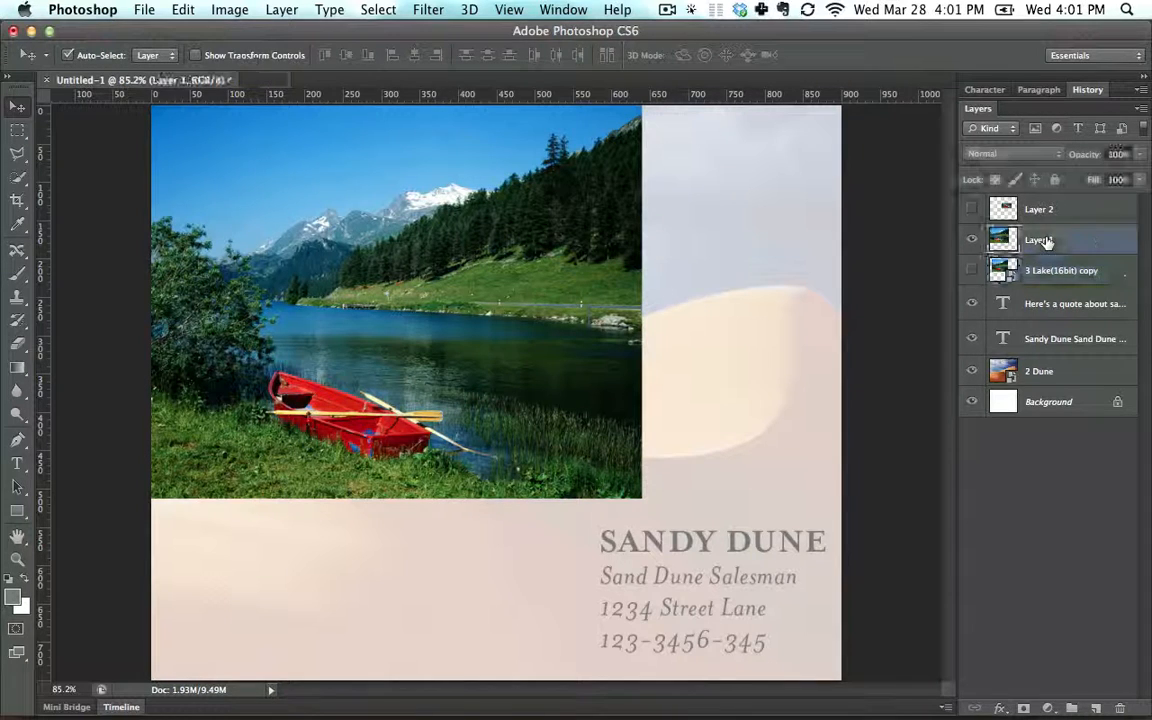
pyautogui.click(17, 131)
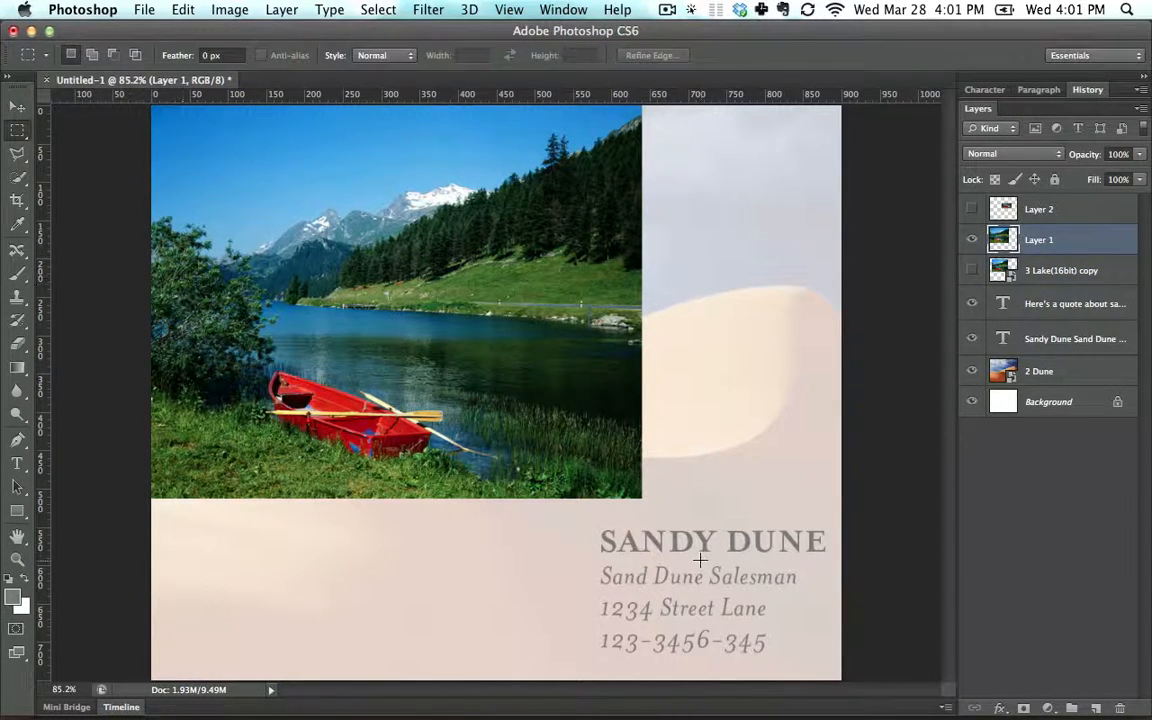
pyautogui.moveTo(700, 560); pyautogui.dragTo(92, 258)
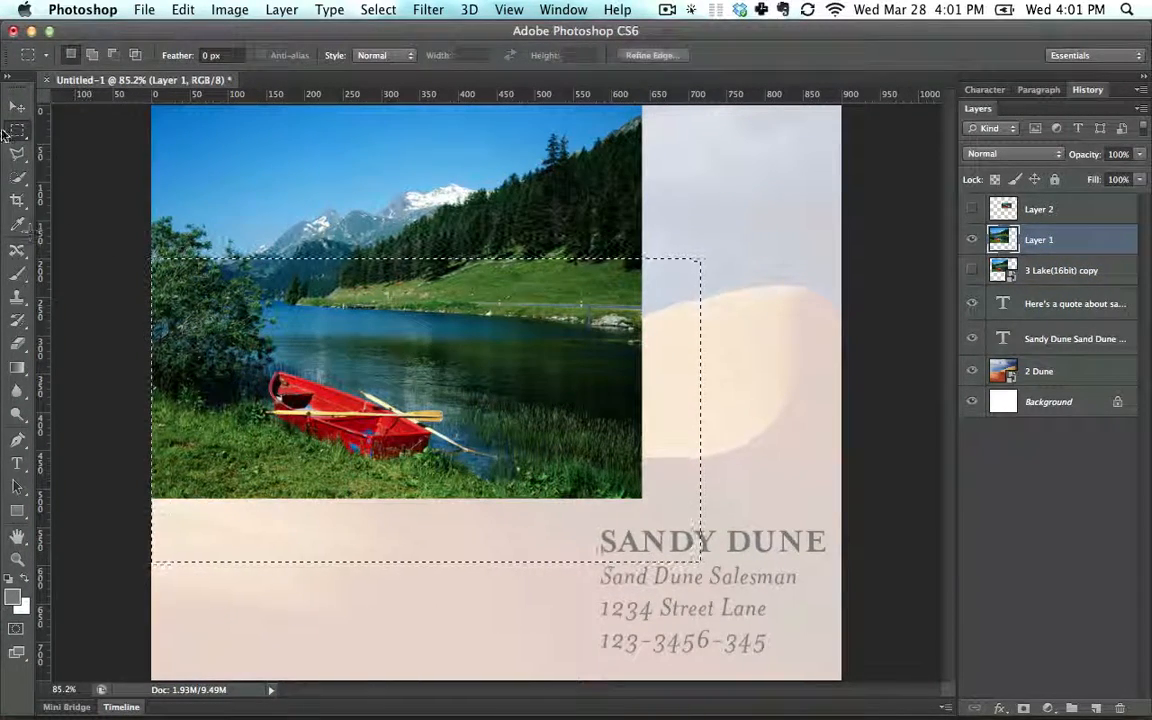
# Step: Move the selected lower part of Layer 1 down to open a gap, deselect, and place the contact text in that gap
pyautogui.click(17, 106)
pyautogui.moveTo(375, 372); pyautogui.dragTo(388, 556)
pyautogui.press('super+d')
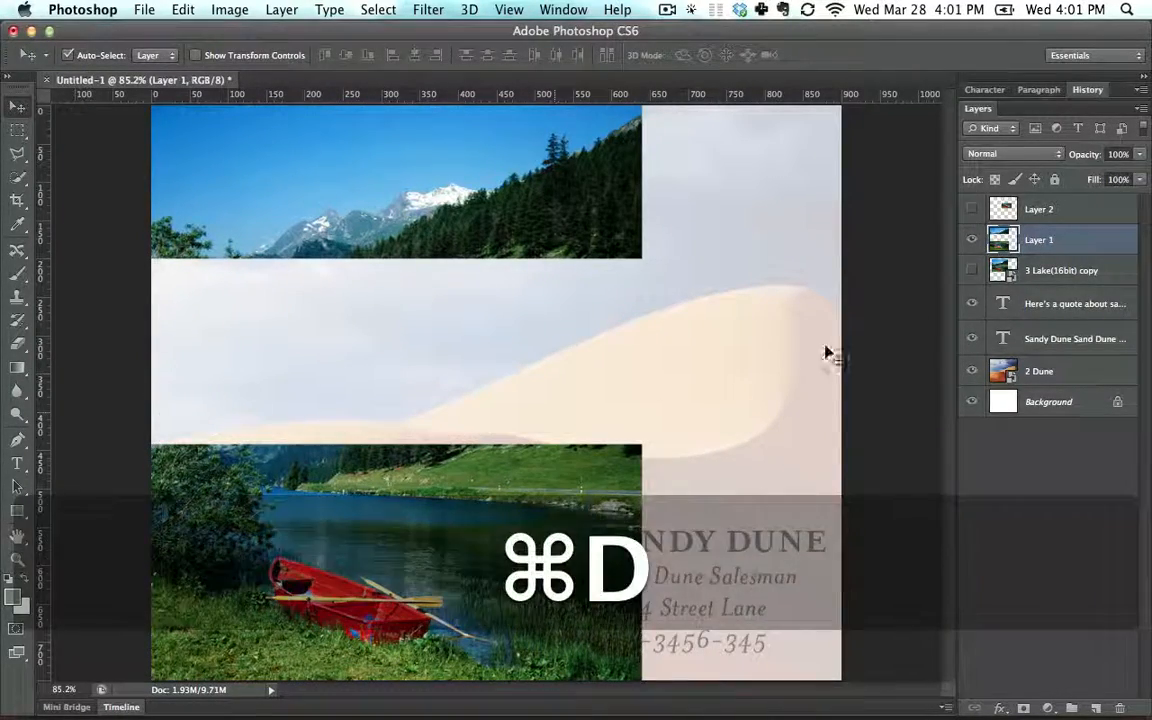
pyautogui.moveTo(765, 549); pyautogui.dragTo(373, 303)
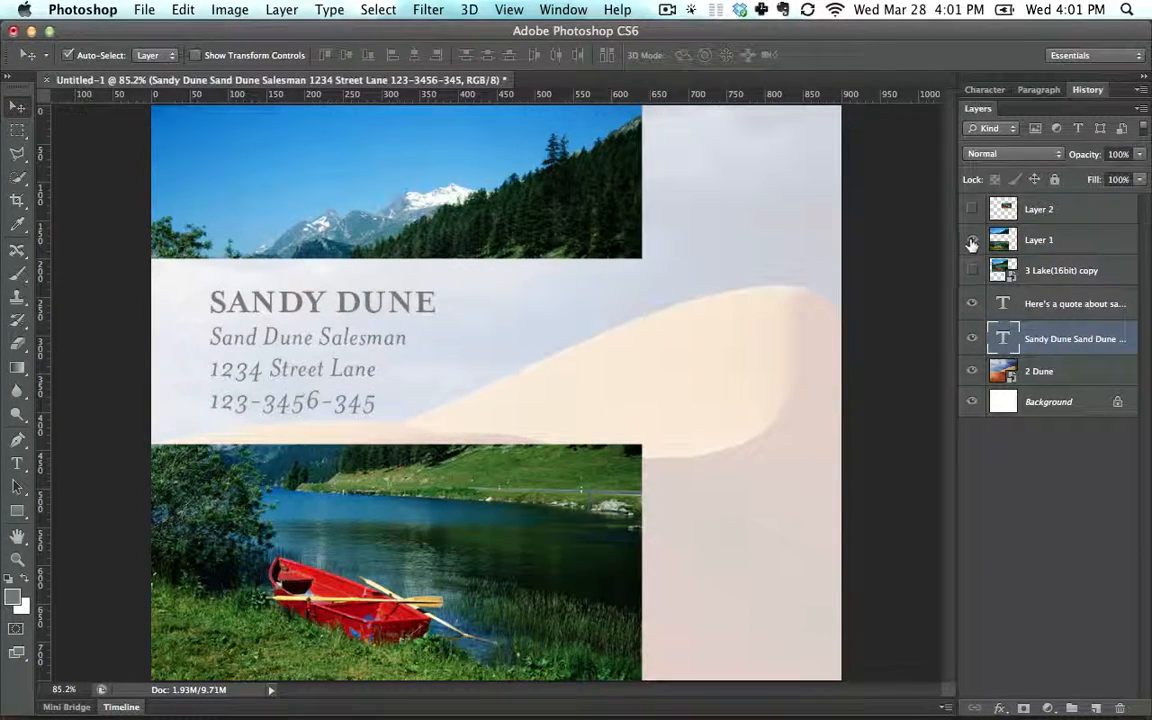
# Step: Show the 3 Lake(16bit) copy in place of Layer 1, move the whole smart object up and left, and switch visibility back
pyautogui.click(971, 241)
pyautogui.click(972, 271)
pyautogui.moveTo(527, 294); pyautogui.dragTo(495, 263)
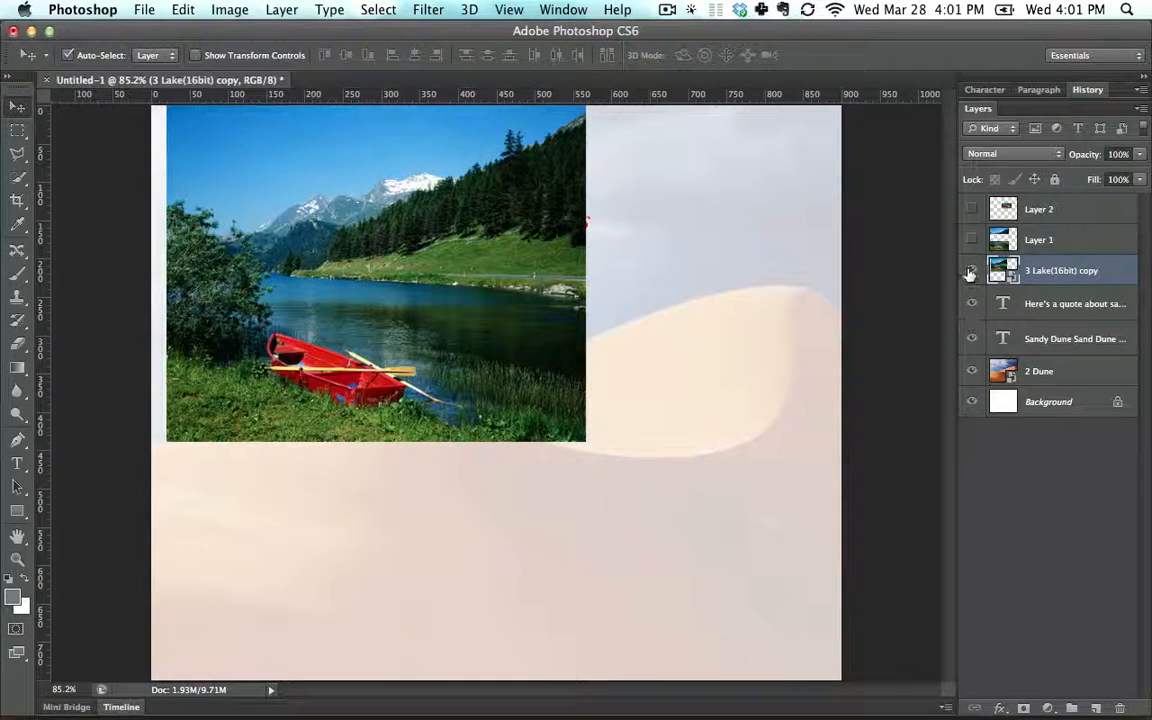
pyautogui.click(969, 272)
pyautogui.click(969, 241)
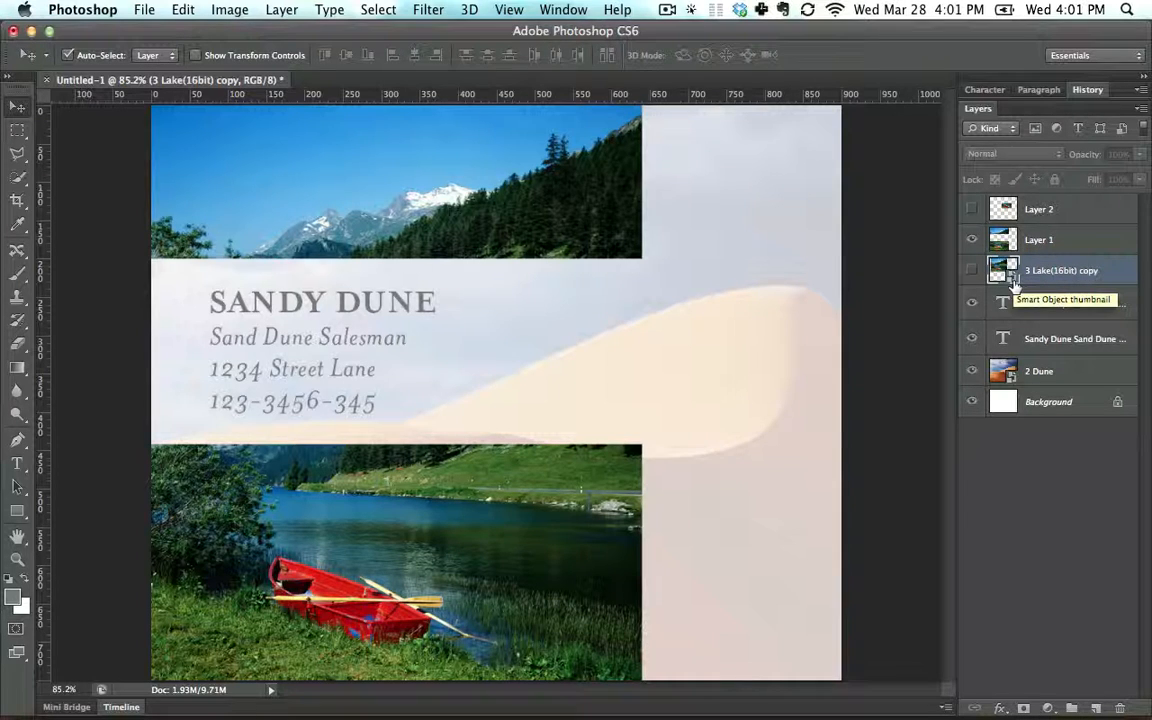
# Step: Undo the smart object move, the contact text move and the split of Layer 1, including its selection
pyautogui.press('alt+super+z')
pyautogui.press('alt+super+z')
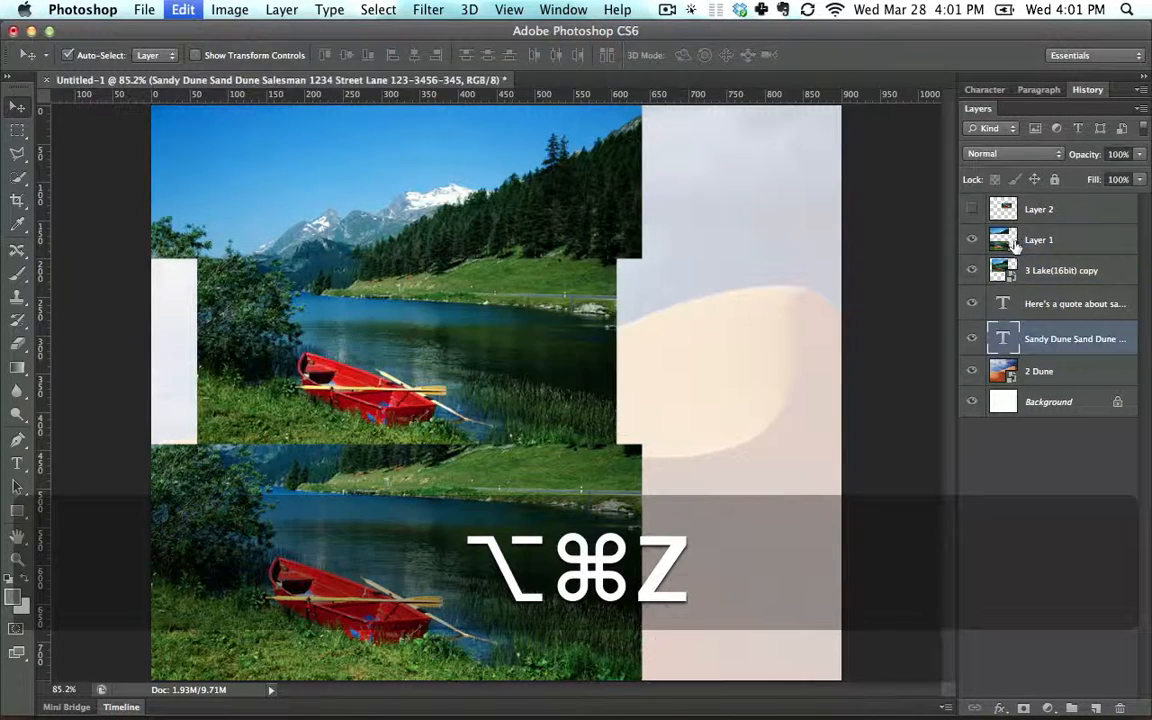
pyautogui.press('alt+super+z')
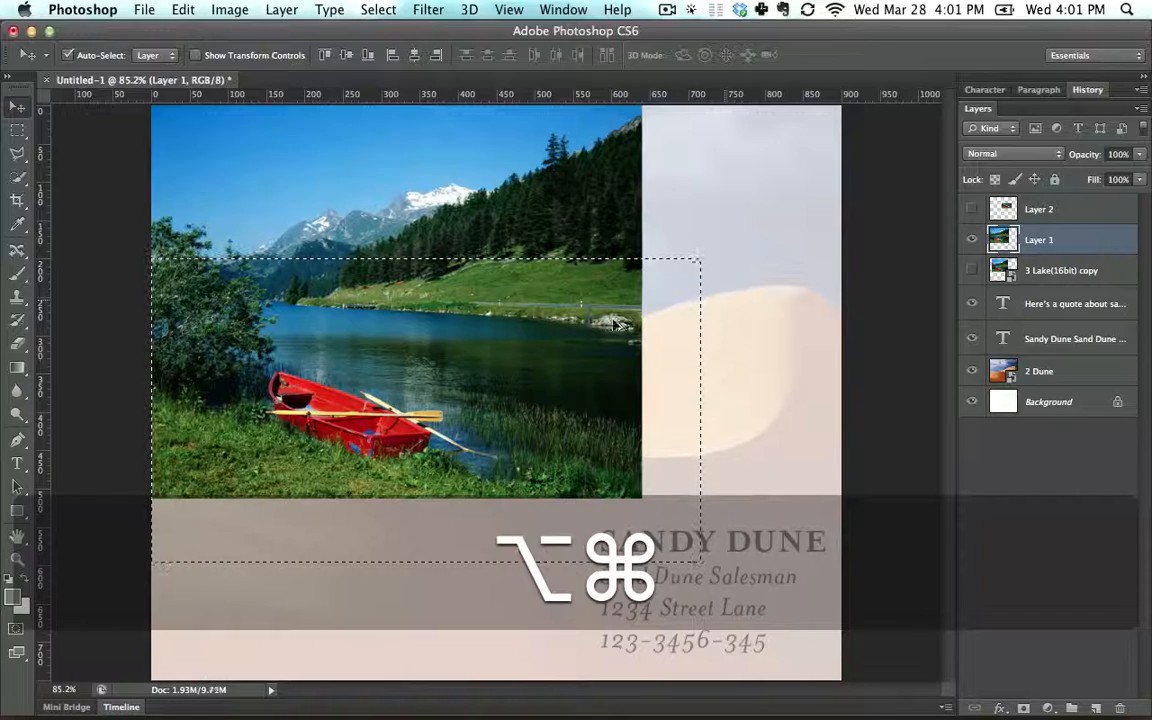
pyautogui.press('alt+super+z')
# Step: Offset Layer 1 to the lower right and show the 3 Lake(16bit) copy partly overlapped behind it
pyautogui.moveTo(481, 275); pyautogui.dragTo(601, 341)
pyautogui.click(972, 272)
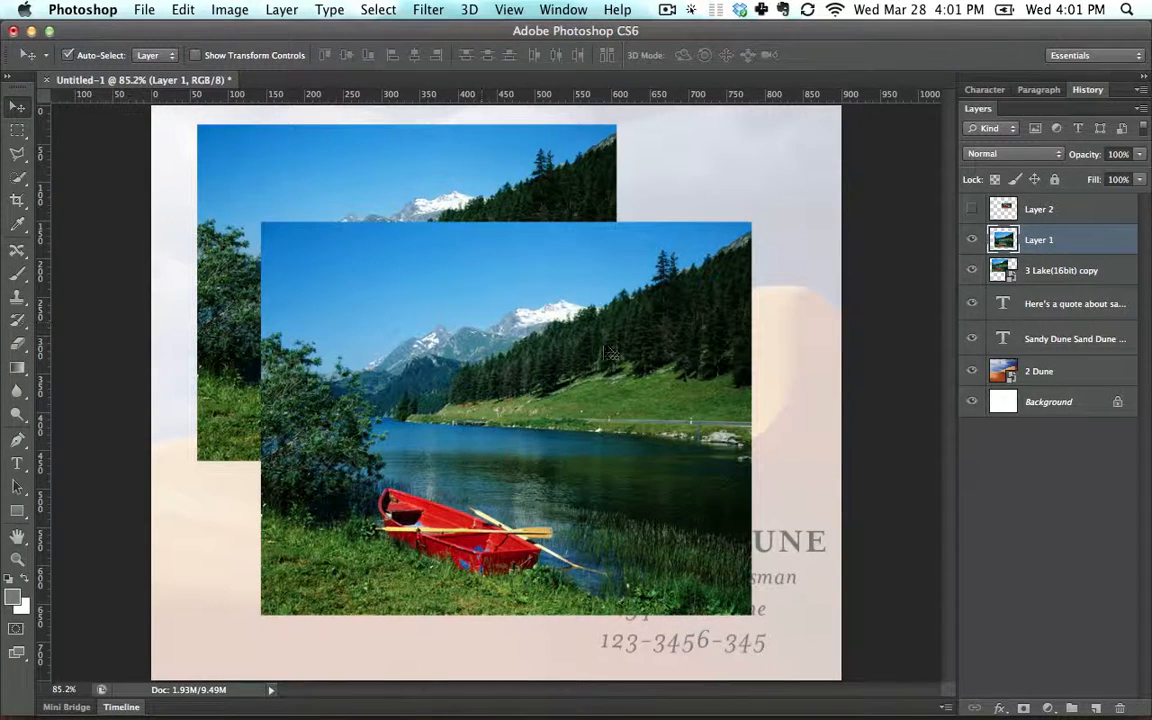
pyautogui.moveTo(519, 215); pyautogui.dragTo(537, 232)
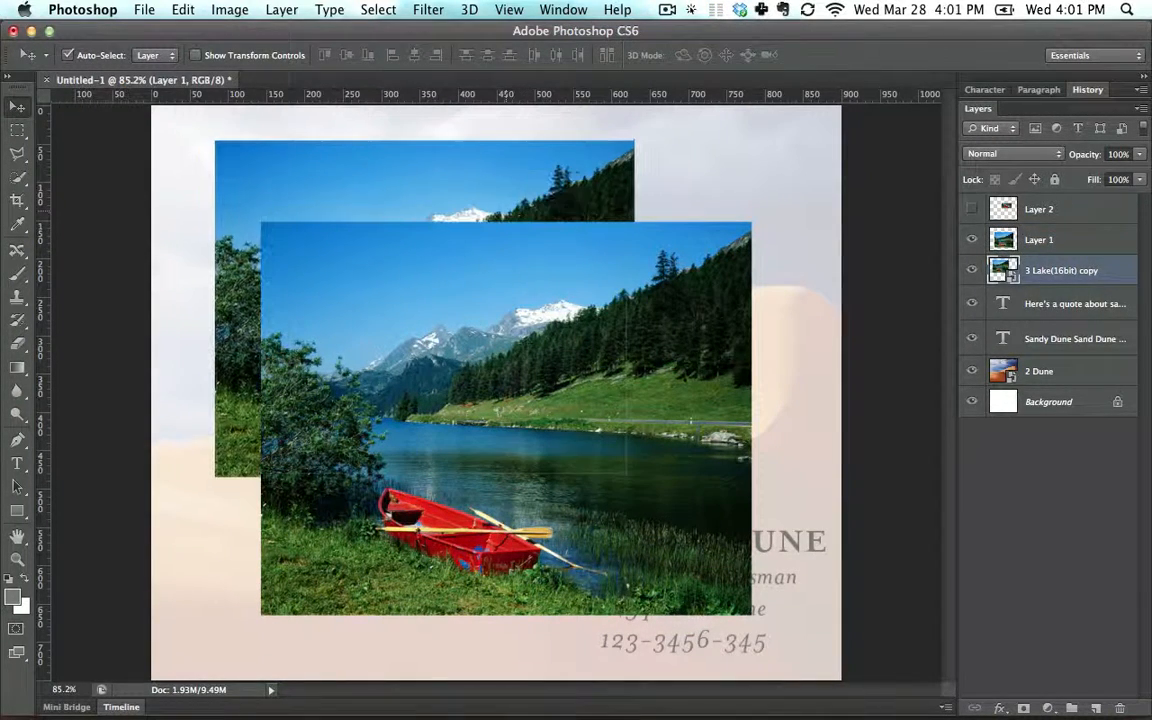
# Step: Switch to Finder, place 2 Dune.tif from the Session 1 - Layout folder into the composition as a smart object, and delete its layer
pyautogui.press('super+Tab')
pyautogui.press('super+Tab')
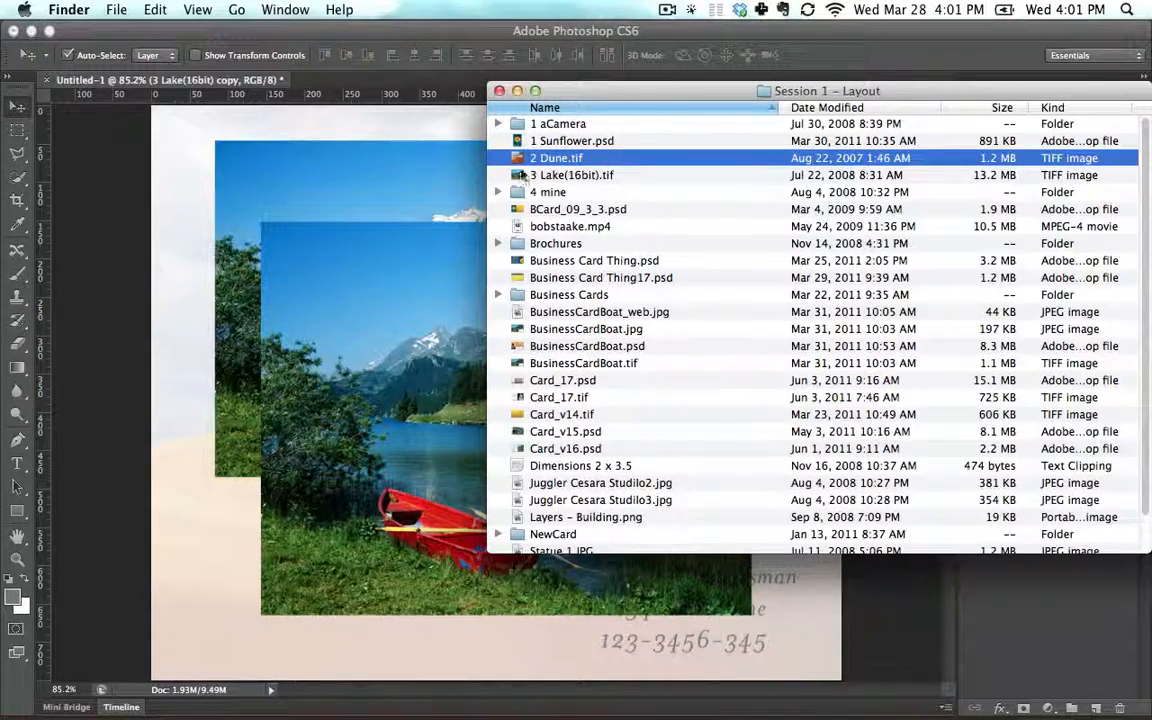
pyautogui.moveTo(370, 206); pyautogui.dragTo(373, 218)
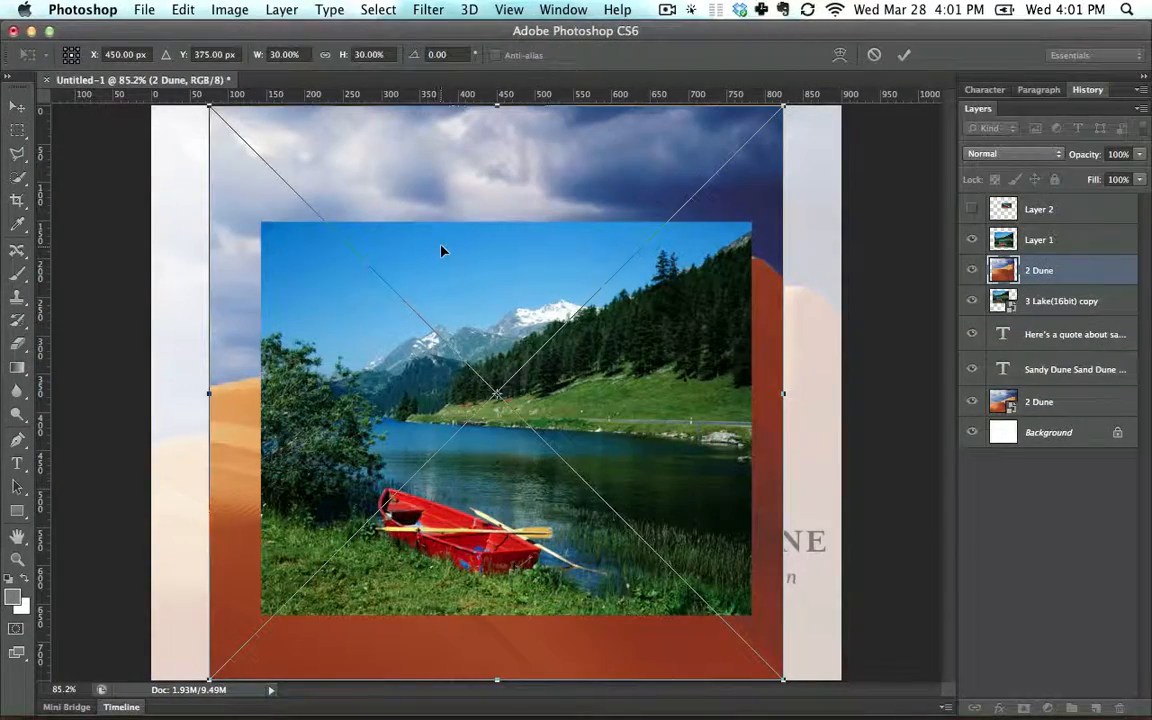
pyautogui.press('Return')
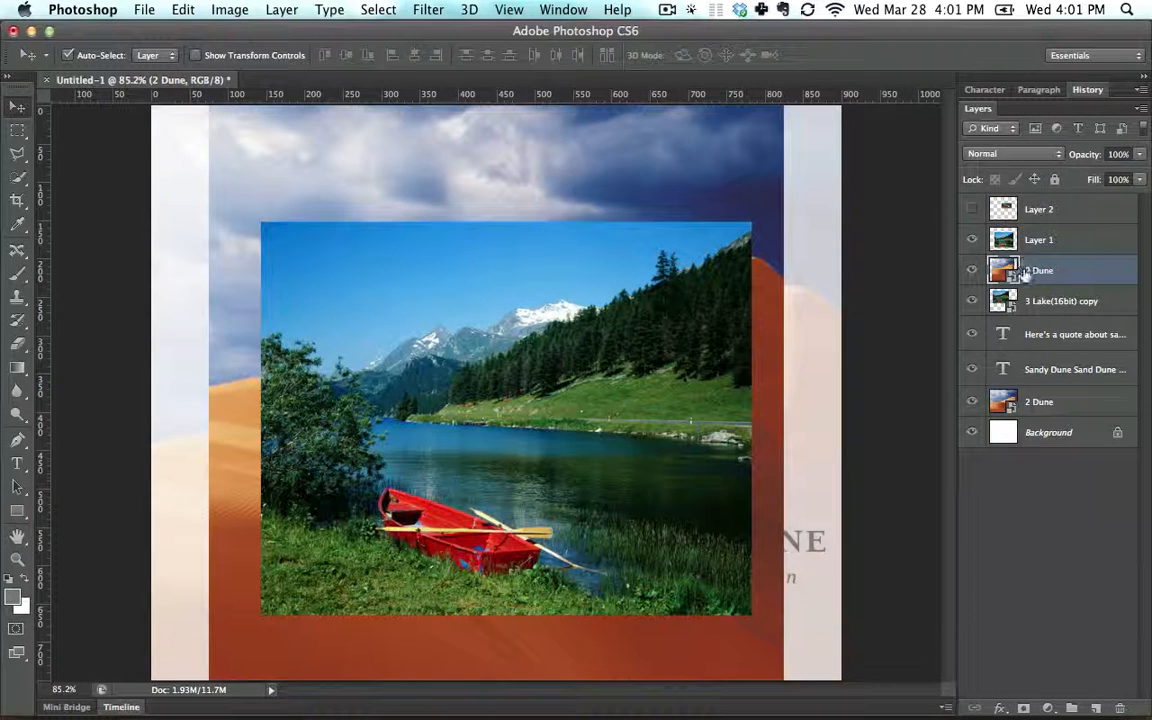
pyautogui.moveTo(1066, 273); pyautogui.dragTo(1119, 707)
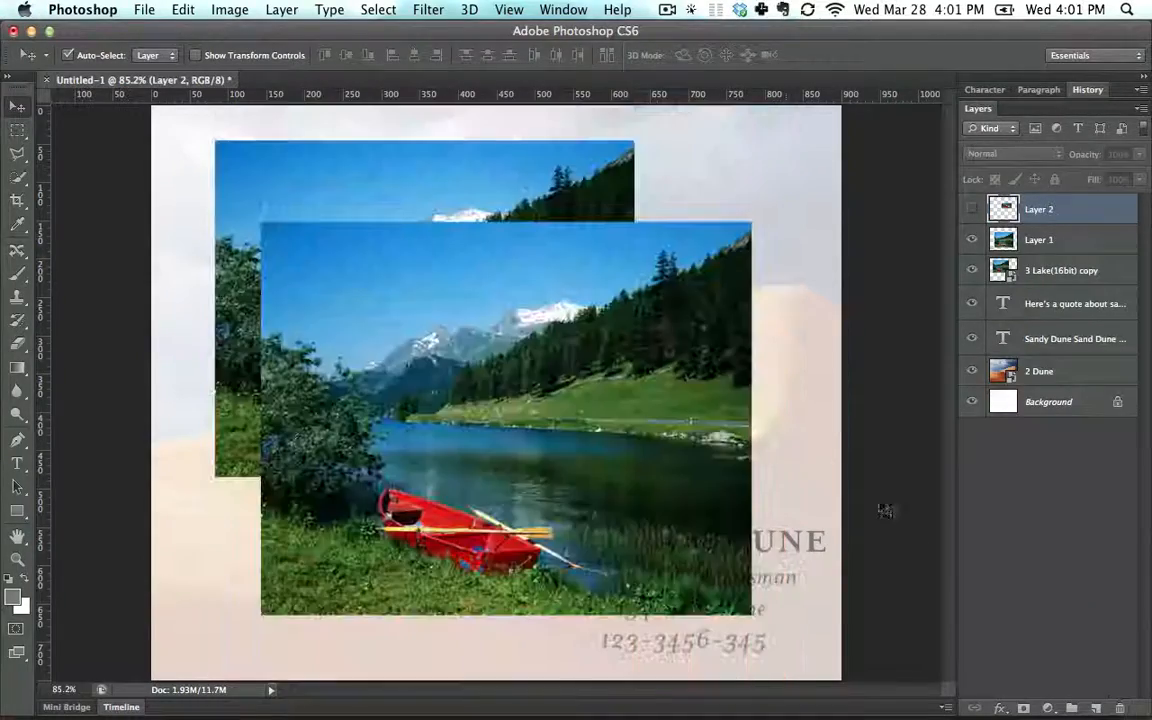
# Step: Open 2 Dune.tif from Finder as its own document, copy its image into Untitled-1 as a pixel layer, and delete that layer
pyautogui.press('super+Tab')
pyautogui.moveTo(578, 159); pyautogui.dragTo(798, 690)
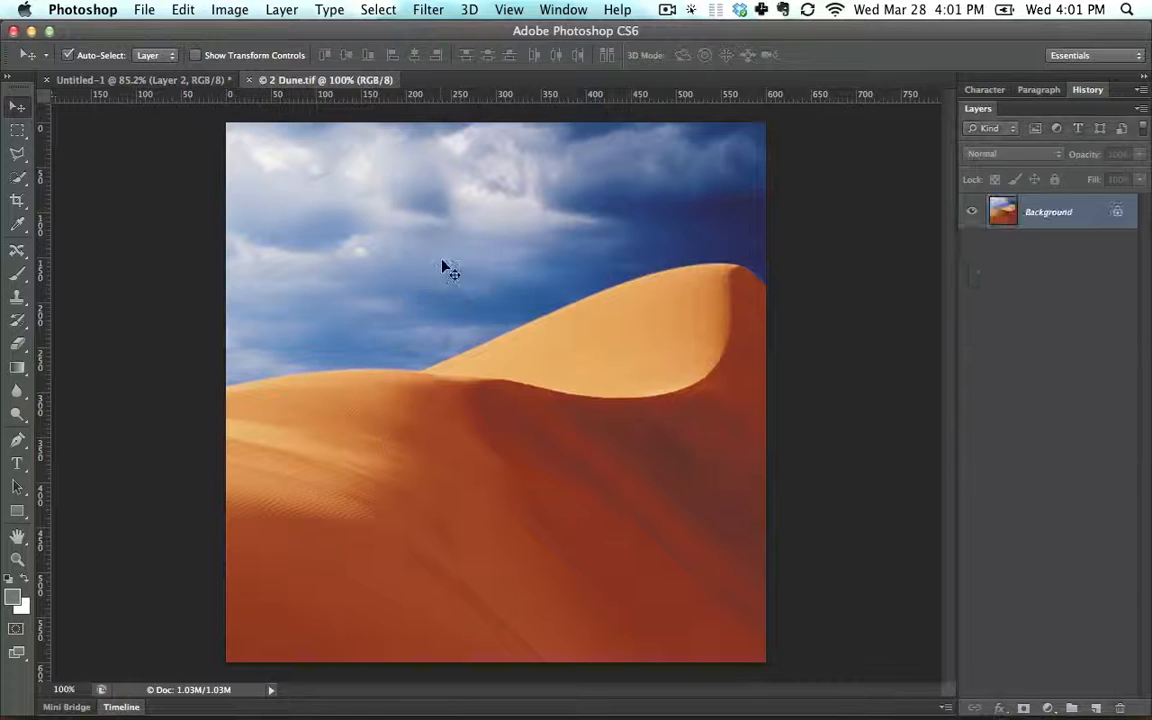
pyautogui.moveTo(396, 220); pyautogui.dragTo(400, 290)
pyautogui.moveTo(489, 316); pyautogui.dragTo(449, 310)
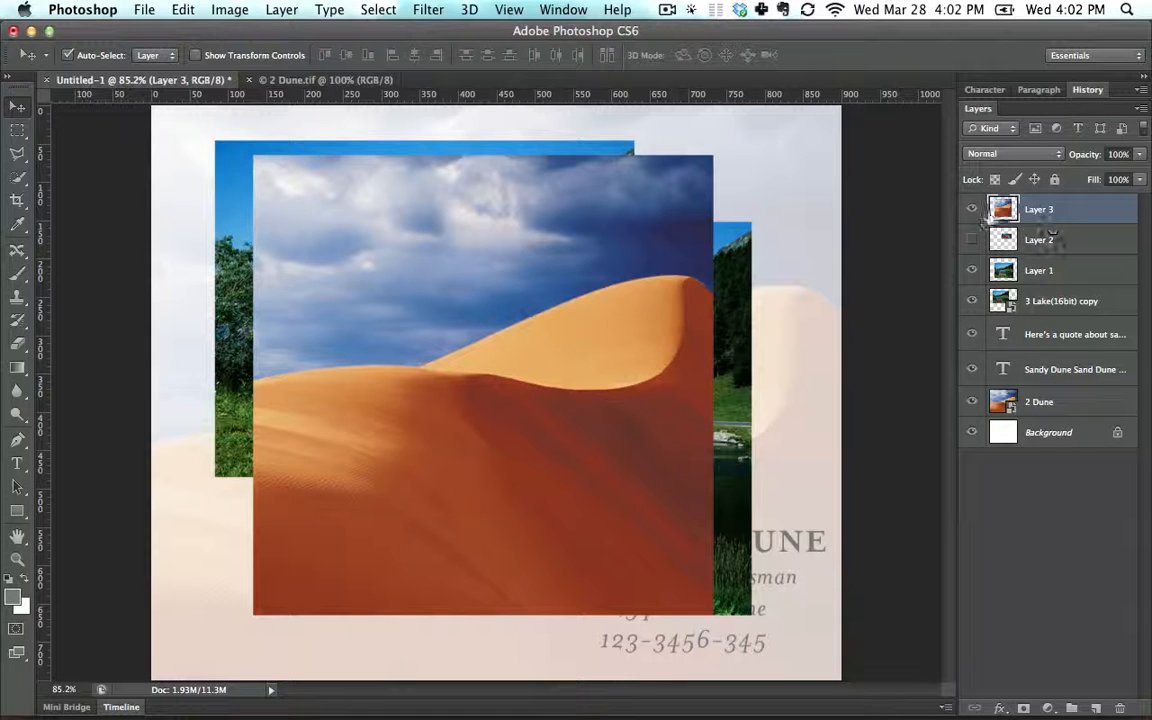
pyautogui.moveTo(1048, 210); pyautogui.dragTo(1119, 706)
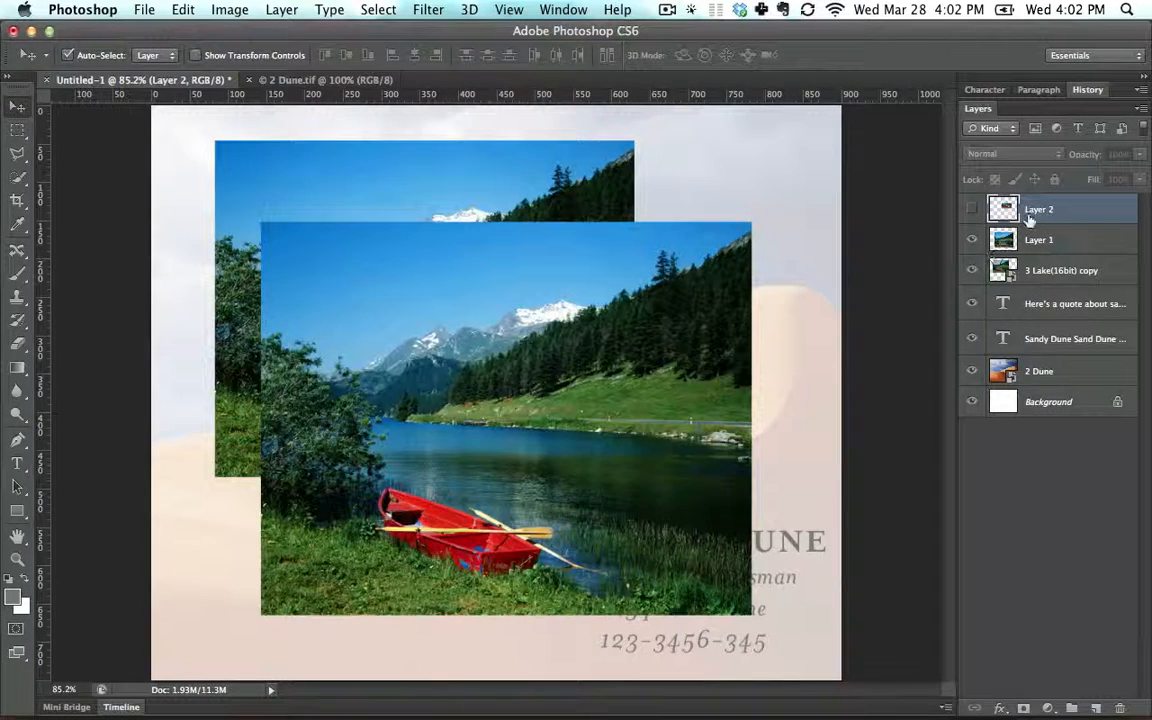
# Step: Shift Layer 1 slightly up and right and convert it to a smart object
pyautogui.moveTo(552, 300); pyautogui.dragTo(567, 285)
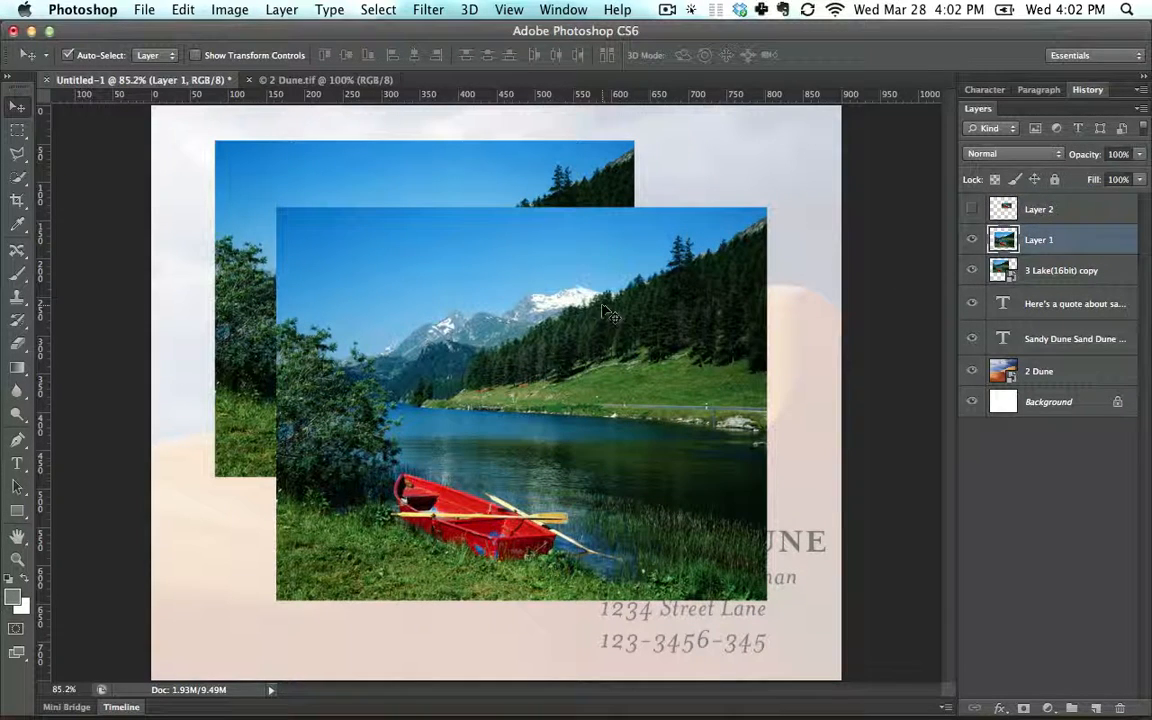
pyautogui.rightClick(1077, 241)
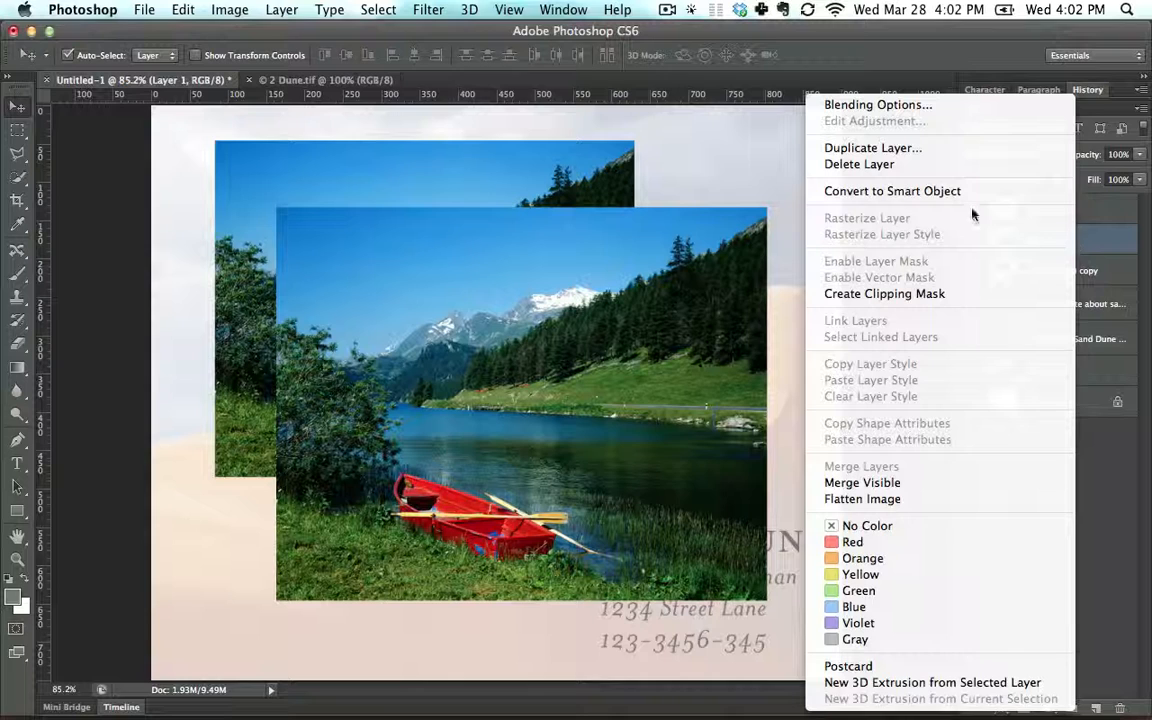
pyautogui.click(870, 190)
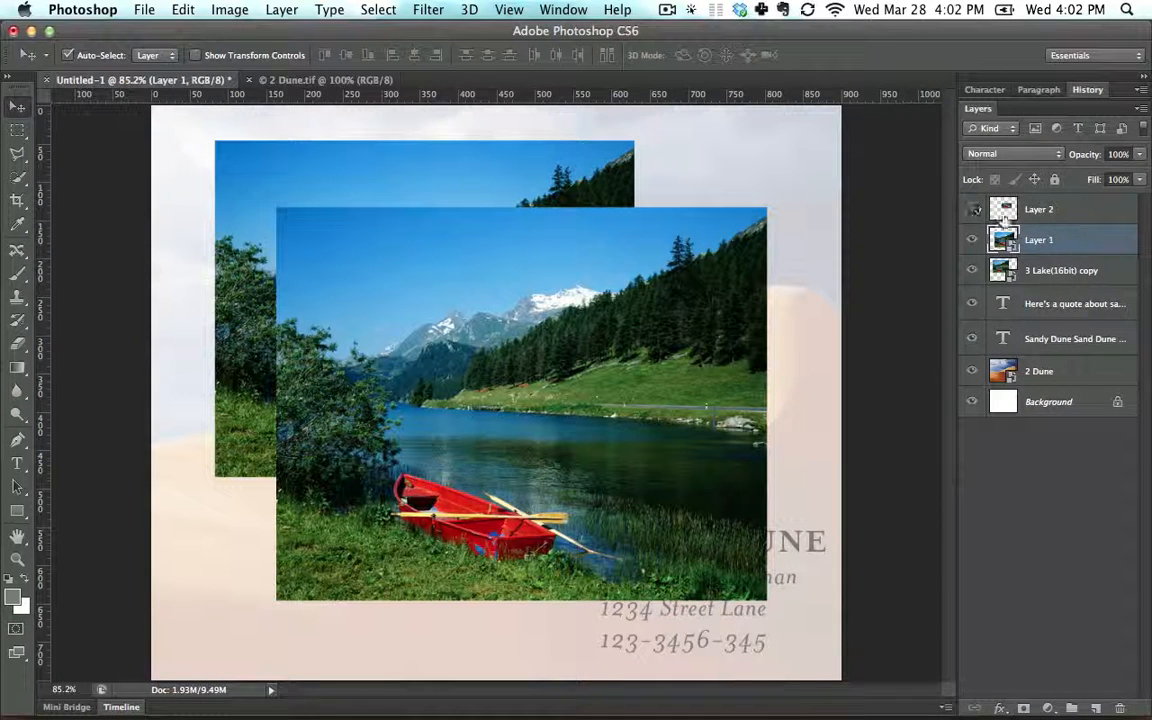
# Step: Rasterize the 3 Lake(16bit) copy layer and move it and Layer 1 further apart on the canvas
pyautogui.click(1083, 274)
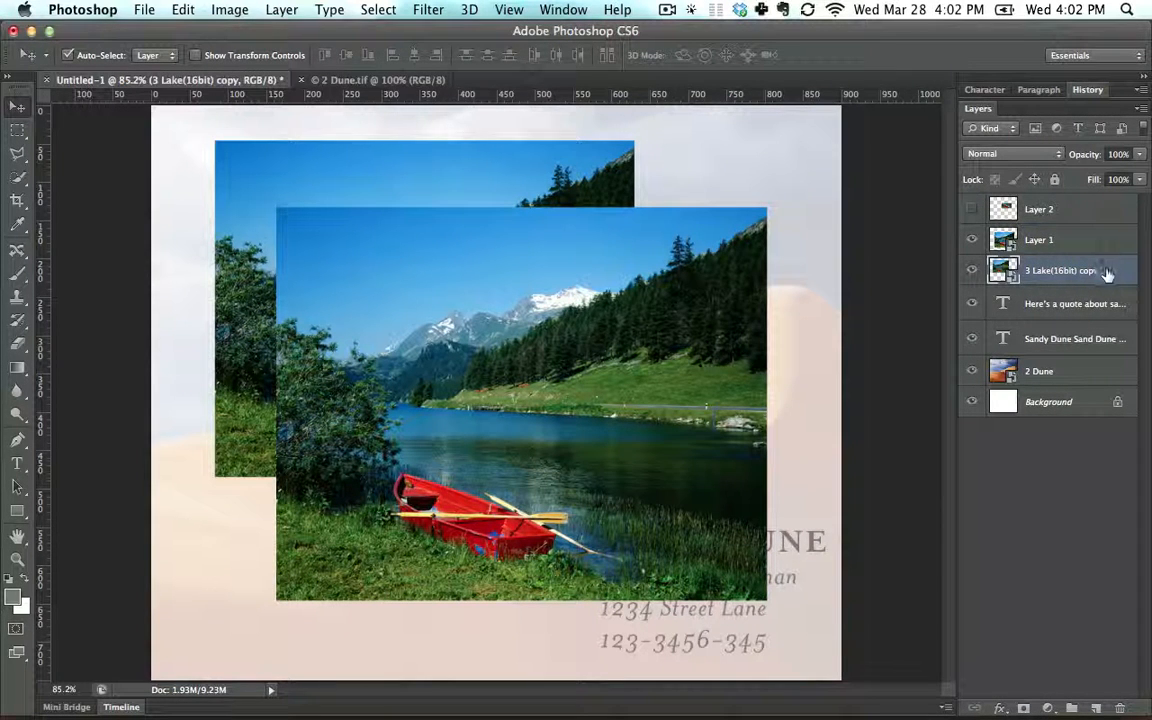
pyautogui.rightClick(1107, 274)
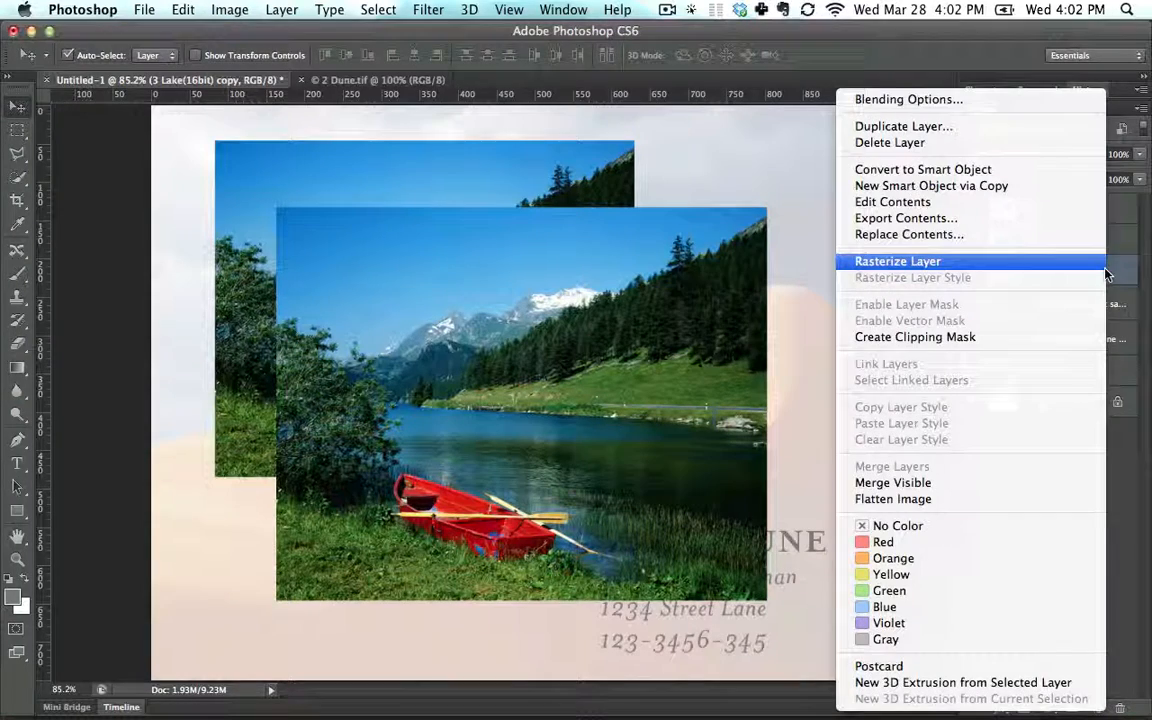
pyautogui.rightClick(1122, 268)
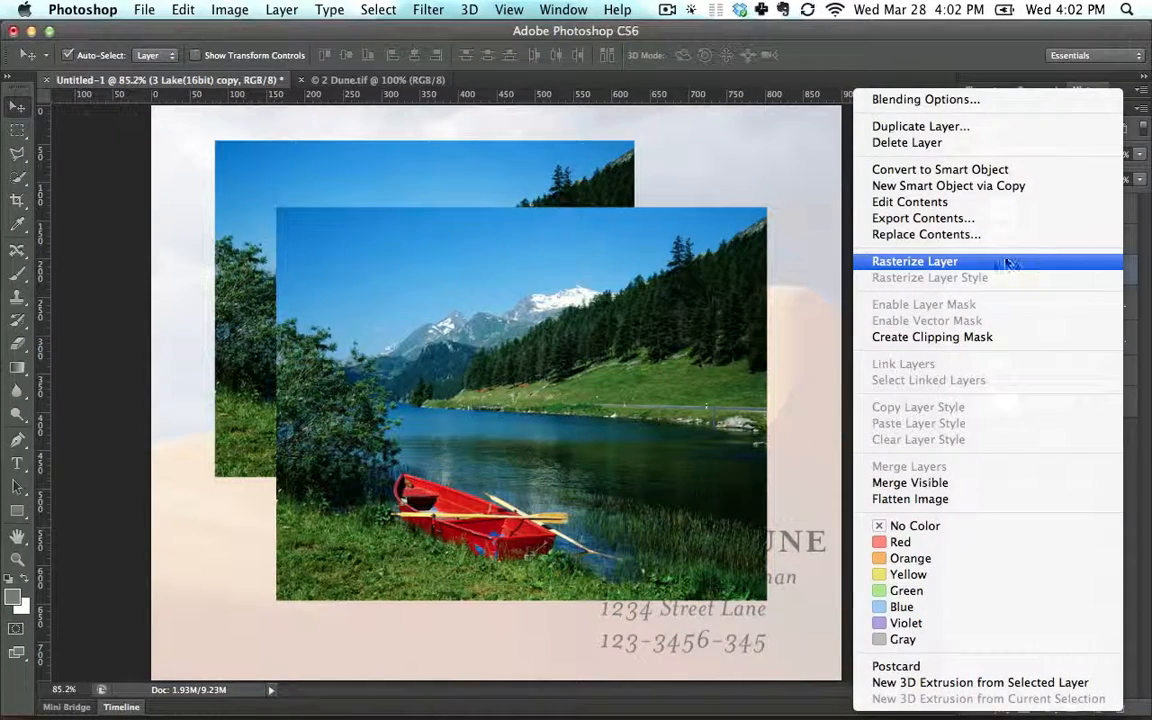
pyautogui.click(1005, 264)
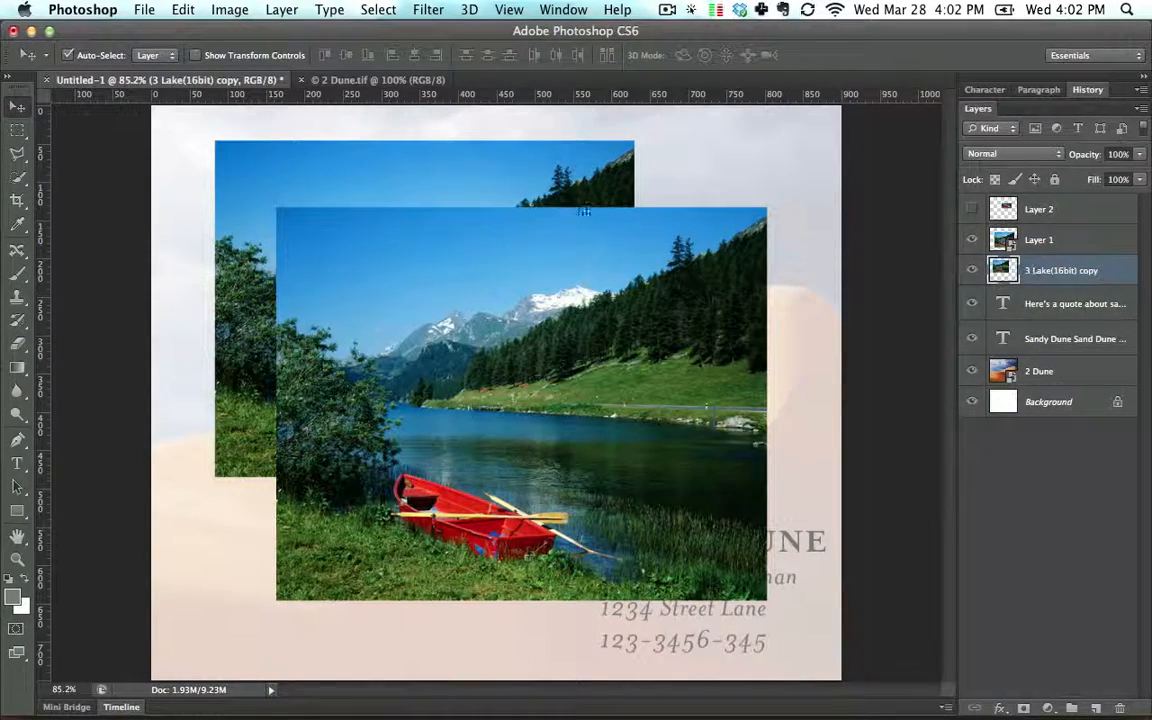
pyautogui.moveTo(566, 251); pyautogui.dragTo(608, 311)
pyautogui.moveTo(478, 199); pyautogui.dragTo(460, 173)
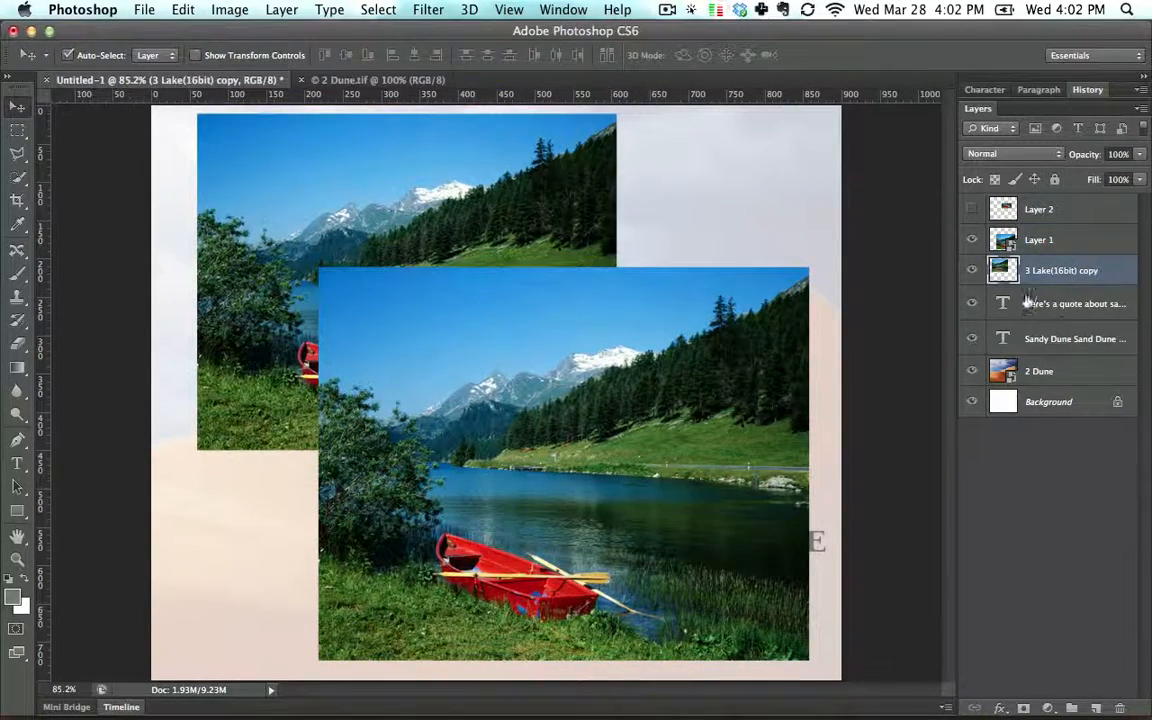
# Step: With the 3 Lake(16bit) copy hidden, scale the Layer 1 smart object down to a small thumbnail with Free Transform and undo the scaling
pyautogui.click(972, 270)
pyautogui.moveTo(670, 311); pyautogui.dragTo(636, 266)
pyautogui.press('super+t')
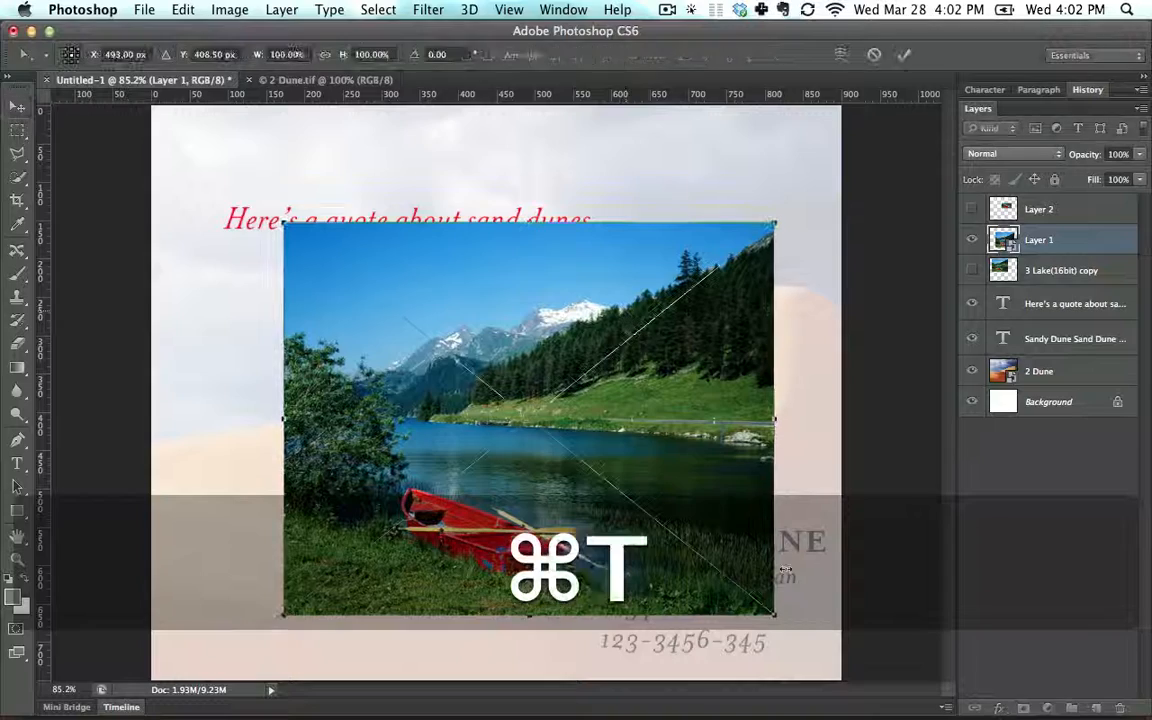
pyautogui.moveTo(786, 571); pyautogui.dragTo(442, 303)
pyautogui.press('Return')
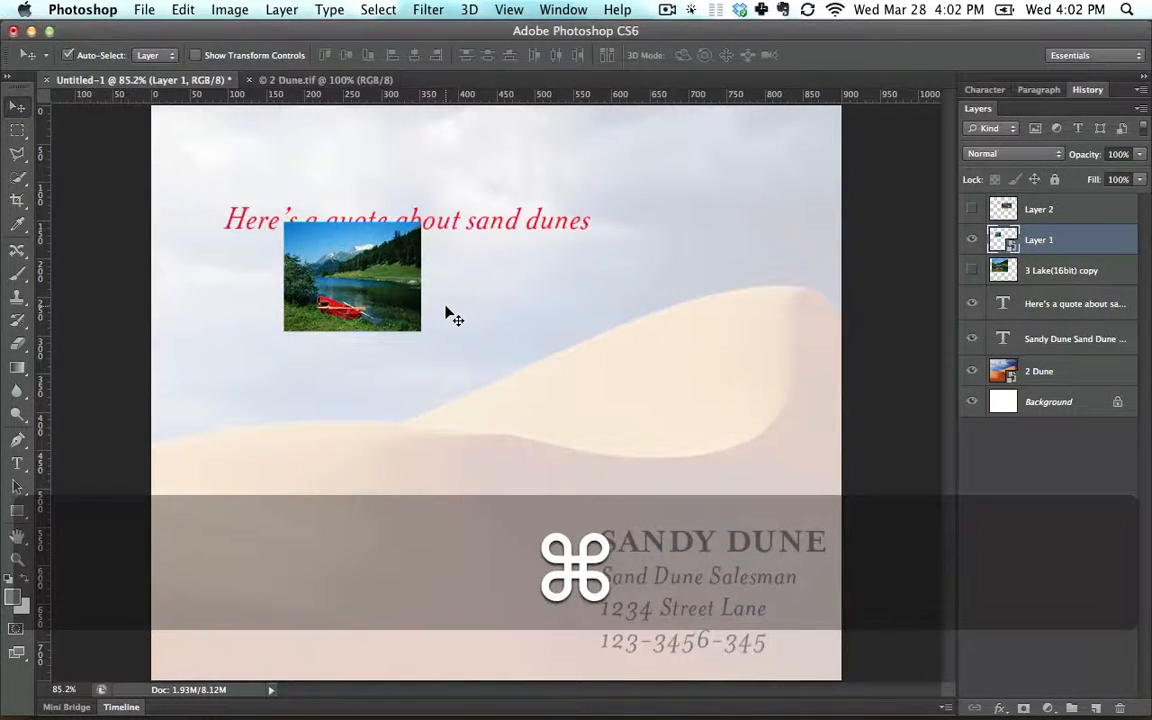
pyautogui.press('super+z')
# Step: Hide Layer 1 and show the rasterized 3 Lake(16bit) copy as the active layer
pyautogui.click(972, 240)
pyautogui.click(972, 270)
pyautogui.click(1060, 270)
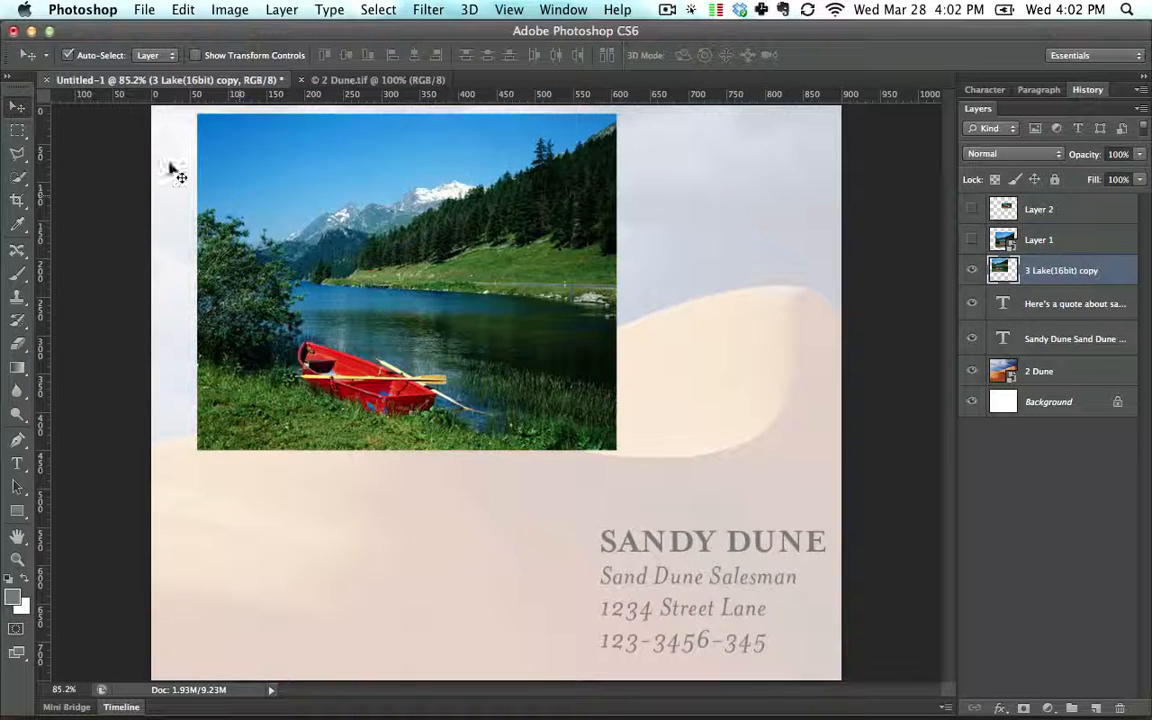
# Step: Marquee the lower part of the 3 Lake(16bit) copy, move that part down and right, undo the move, and deselect
pyautogui.click(17, 130)
pyautogui.moveTo(660, 487); pyautogui.dragTo(152, 185)
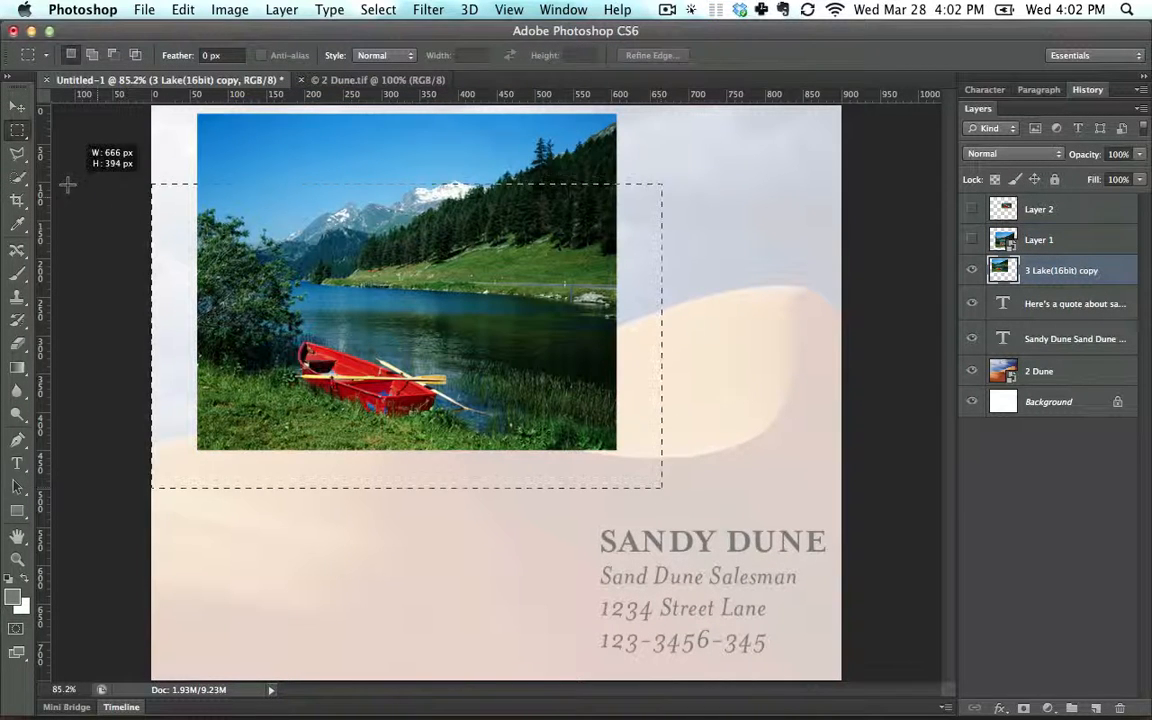
pyautogui.click(17, 106)
pyautogui.moveTo(268, 279); pyautogui.dragTo(353, 370)
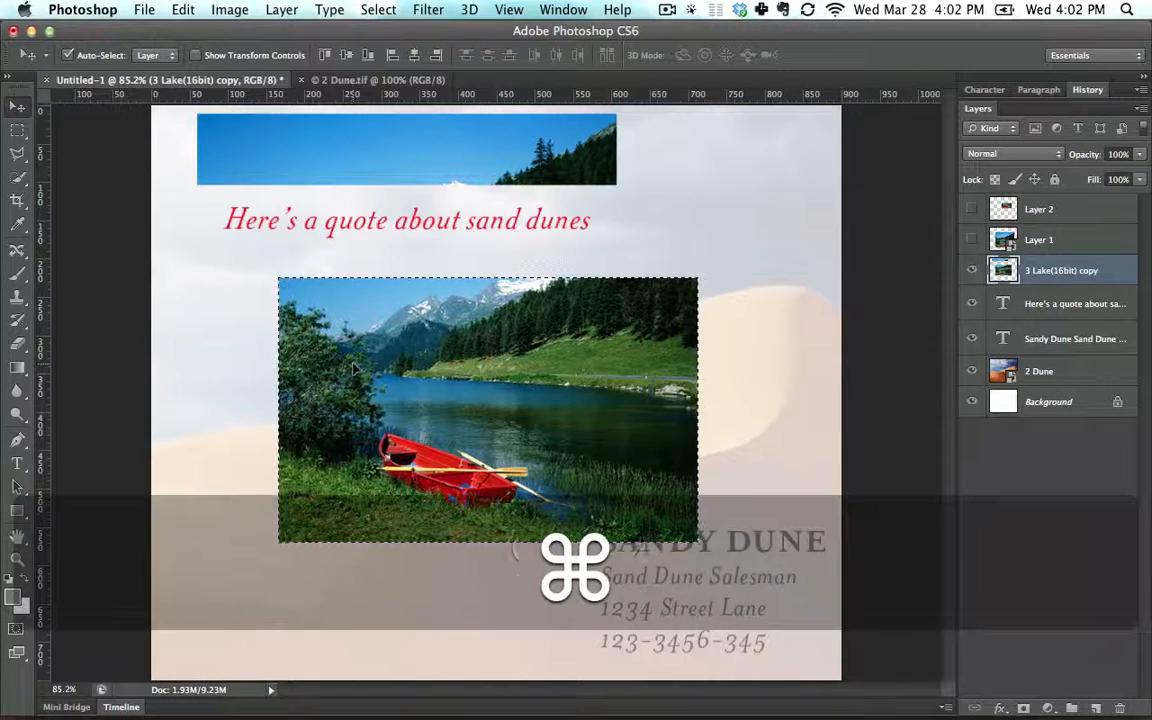
pyautogui.press('super+z')
pyautogui.press('m')
pyautogui.click(280, 243)
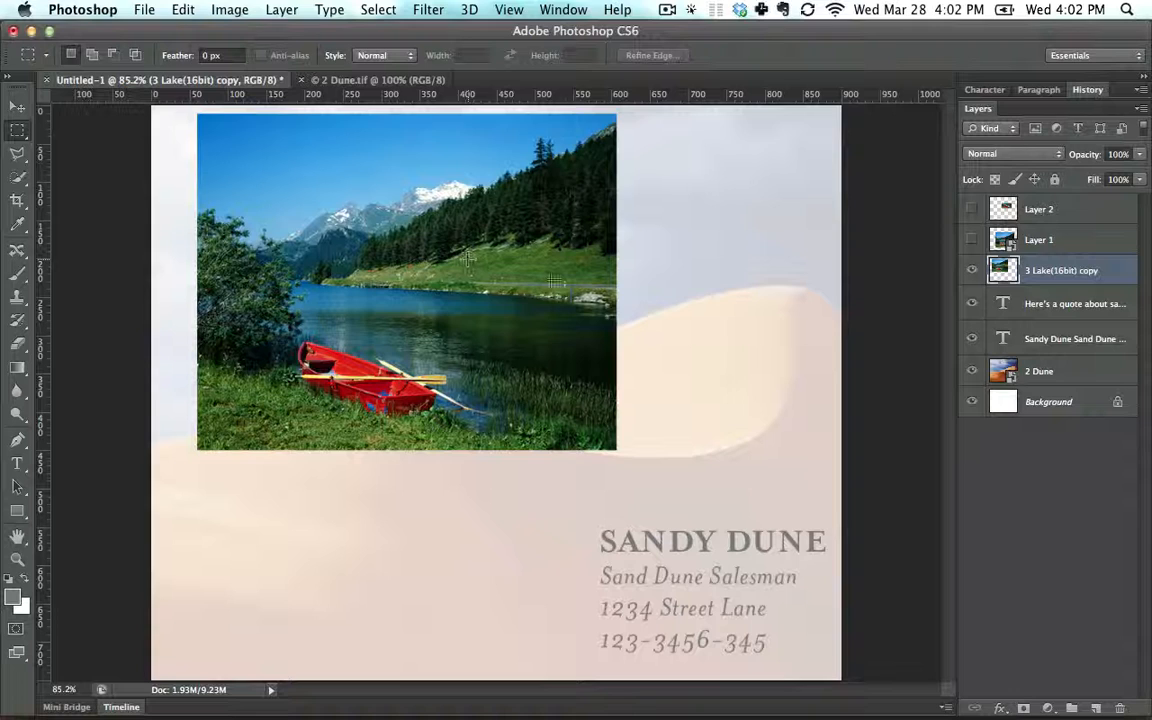
# Step: Scale the rasterized 3 Lake(16bit) copy down to about 30% with Free Transform, keeping its upper-left corner fixed
pyautogui.press('super+t')
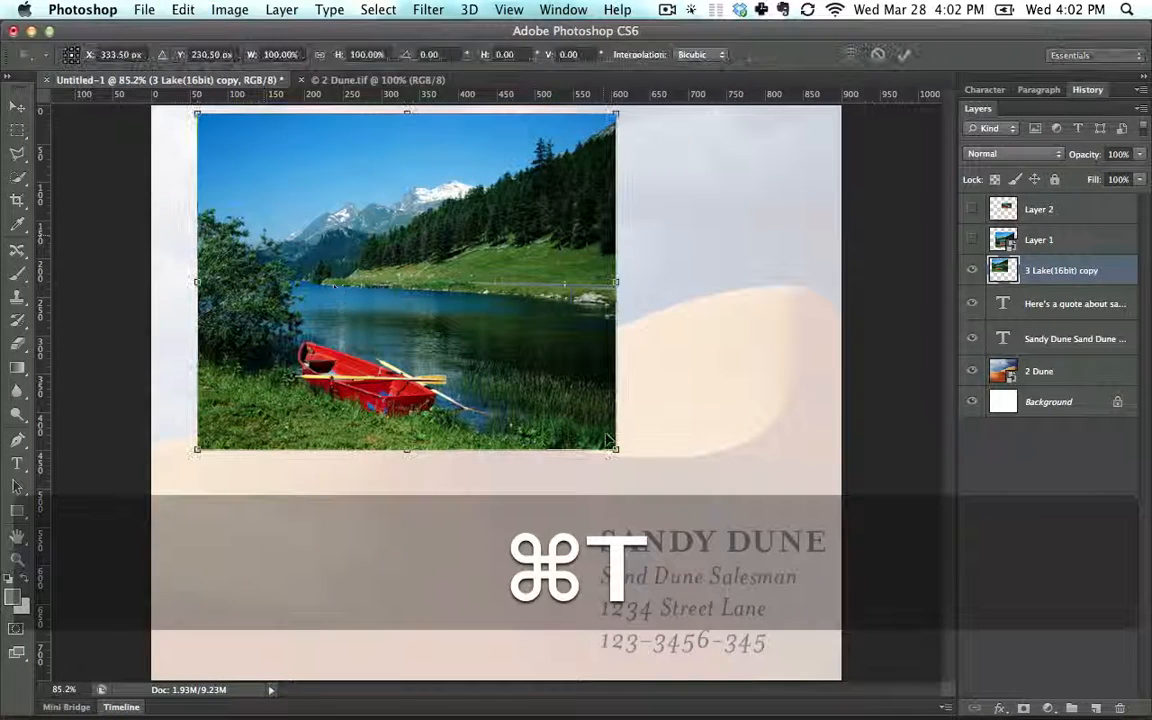
pyautogui.moveTo(616, 450); pyautogui.dragTo(322, 213)
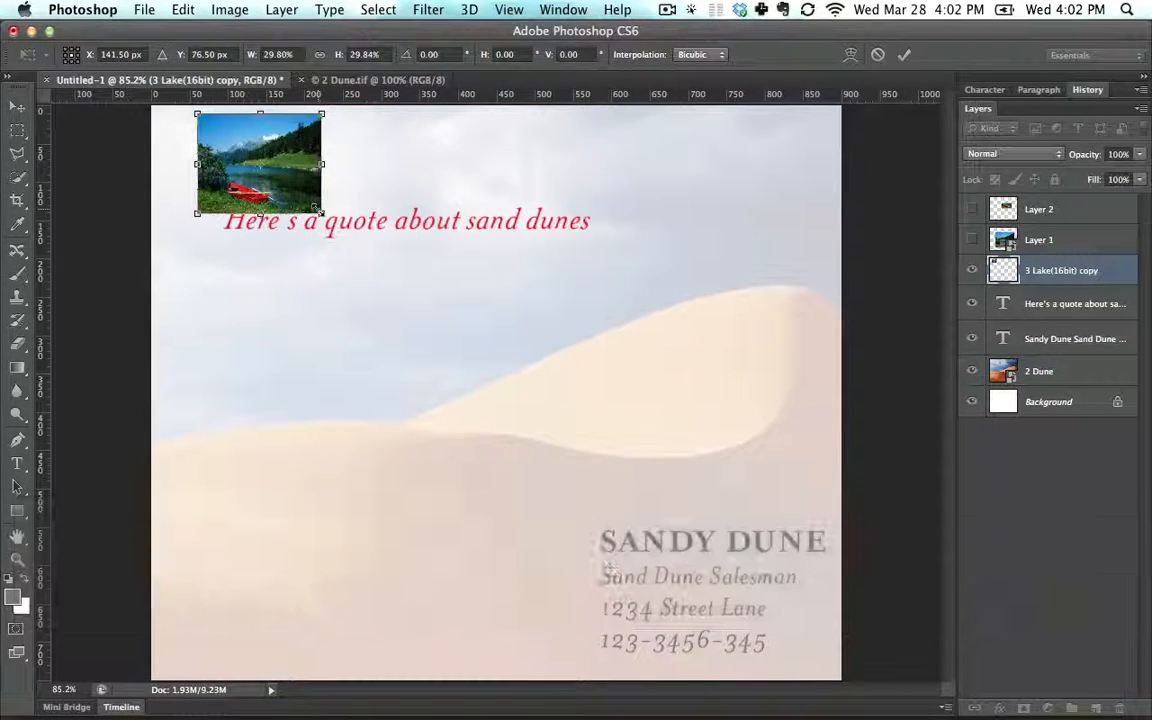
pyautogui.press('Return')
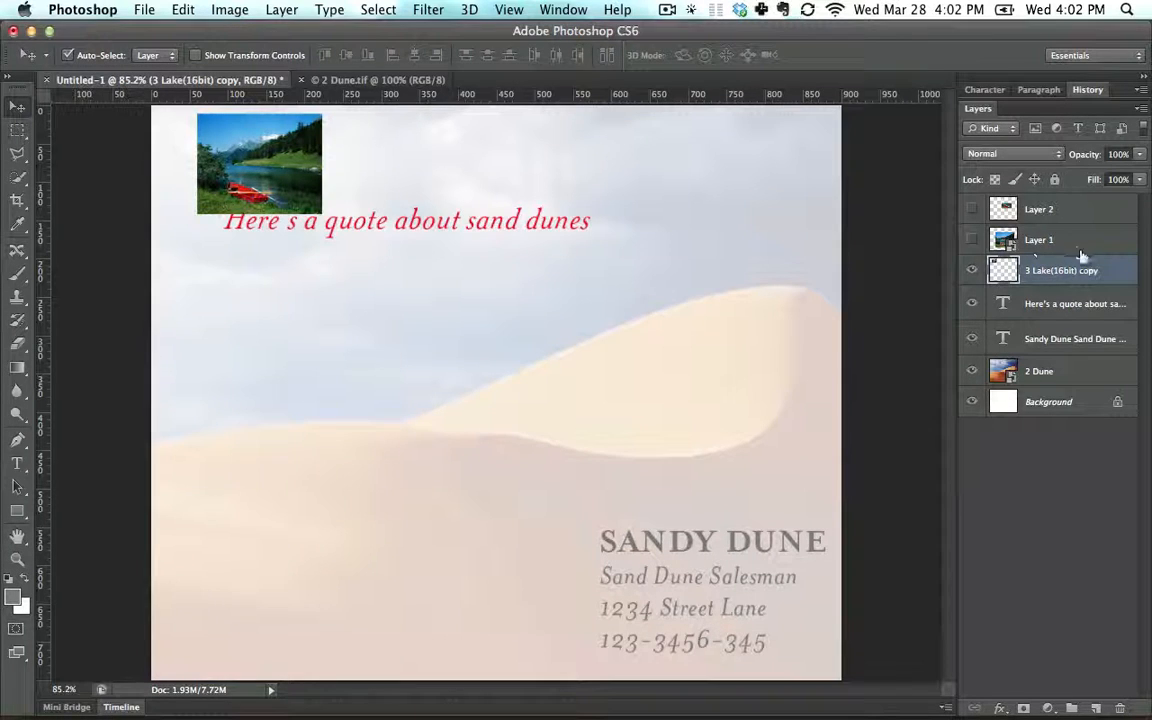